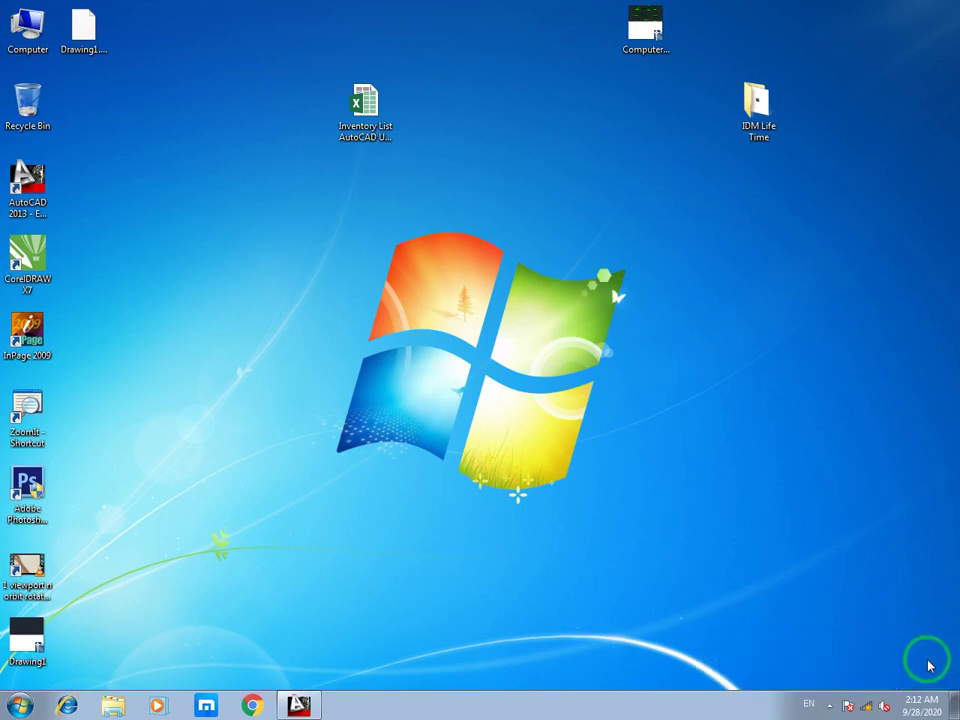
# Step: Refresh the desktop and bring up AutoCAD 2013 with the blank Drawing1
pyautogui.rightClick(613, 524)
pyautogui.click(647, 362)
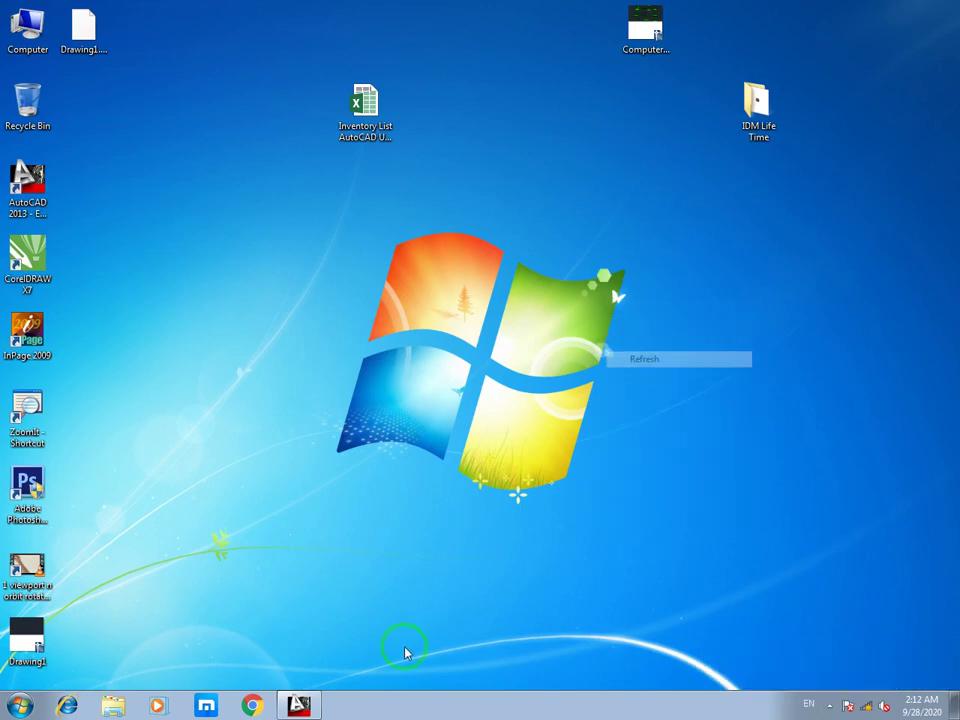
pyautogui.click(314, 706)
pyautogui.click(338, 558)
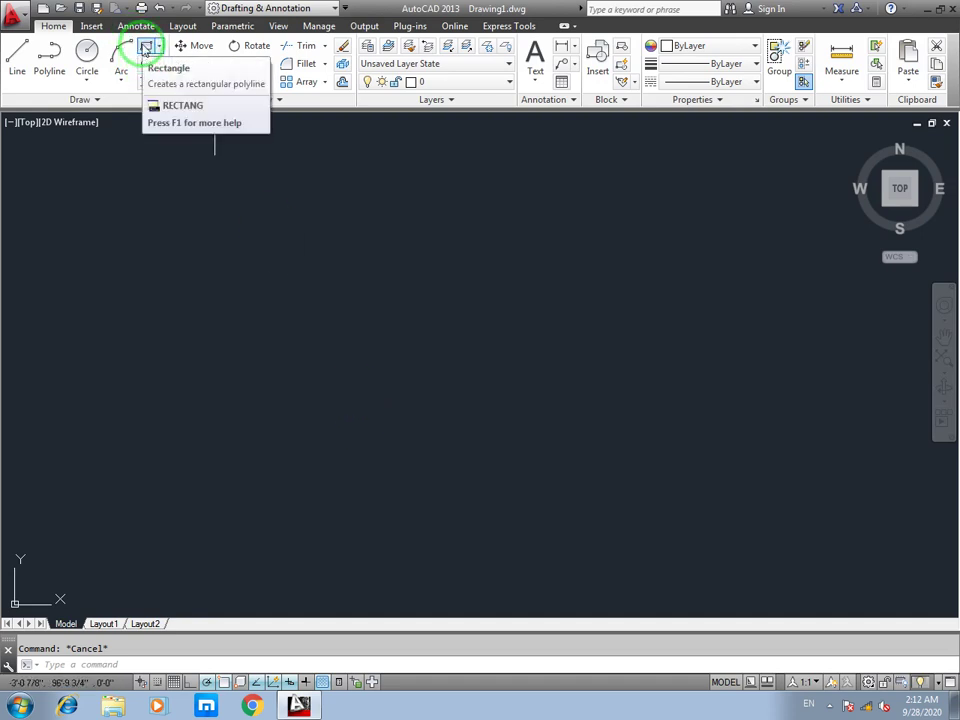
# Step: Draw a 2' by 2' square with the rectangle command, using @2',2' for the opposite corner
pyautogui.write('rec')
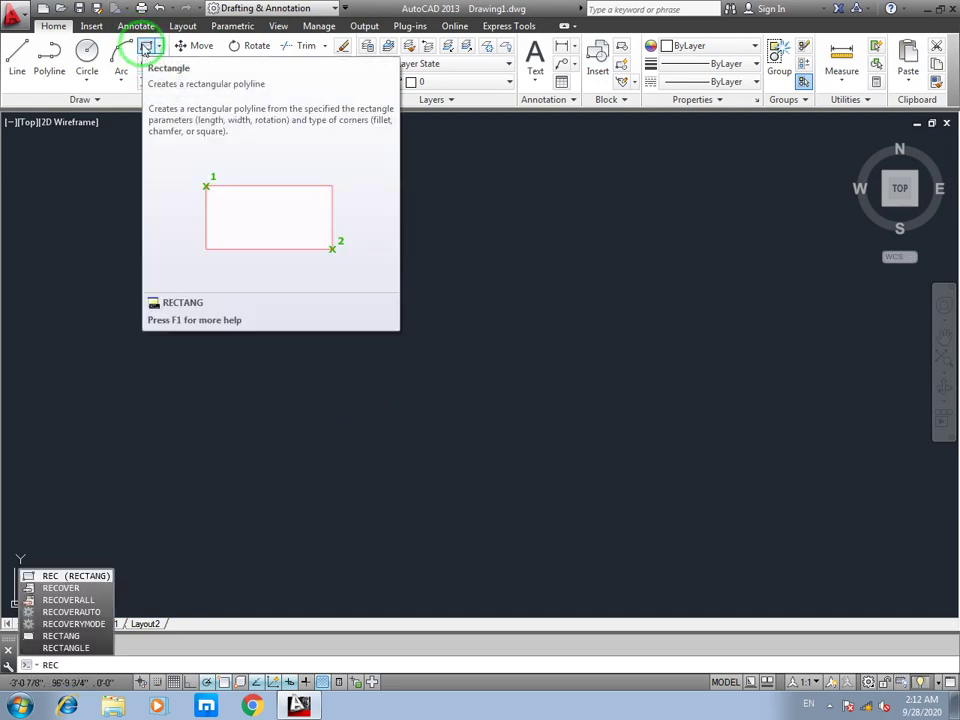
pyautogui.press('Return')
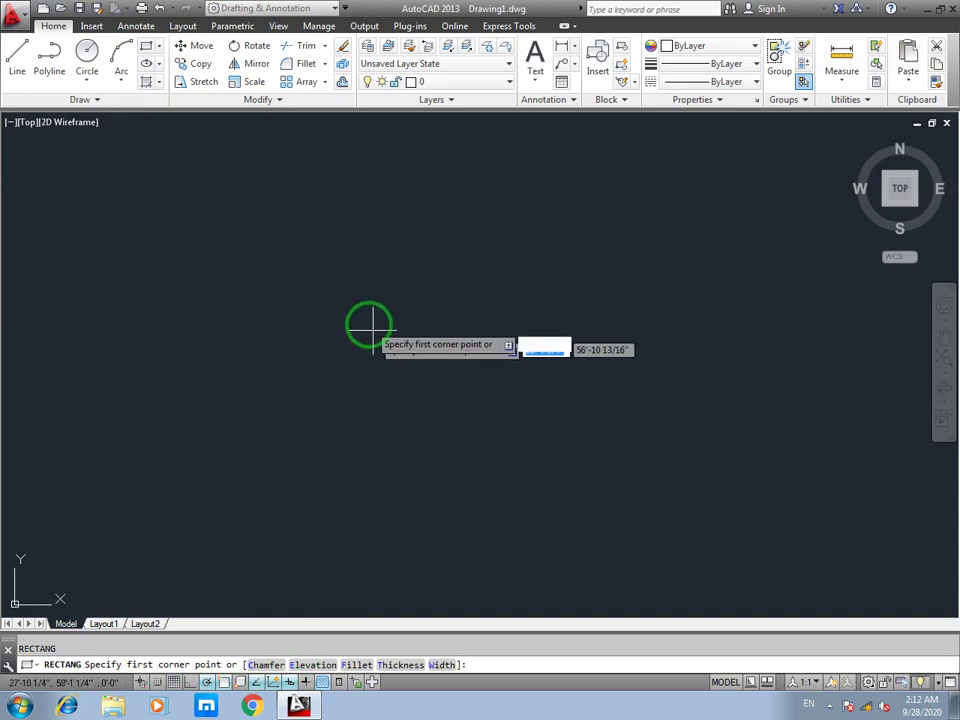
pyautogui.click(300, 255)
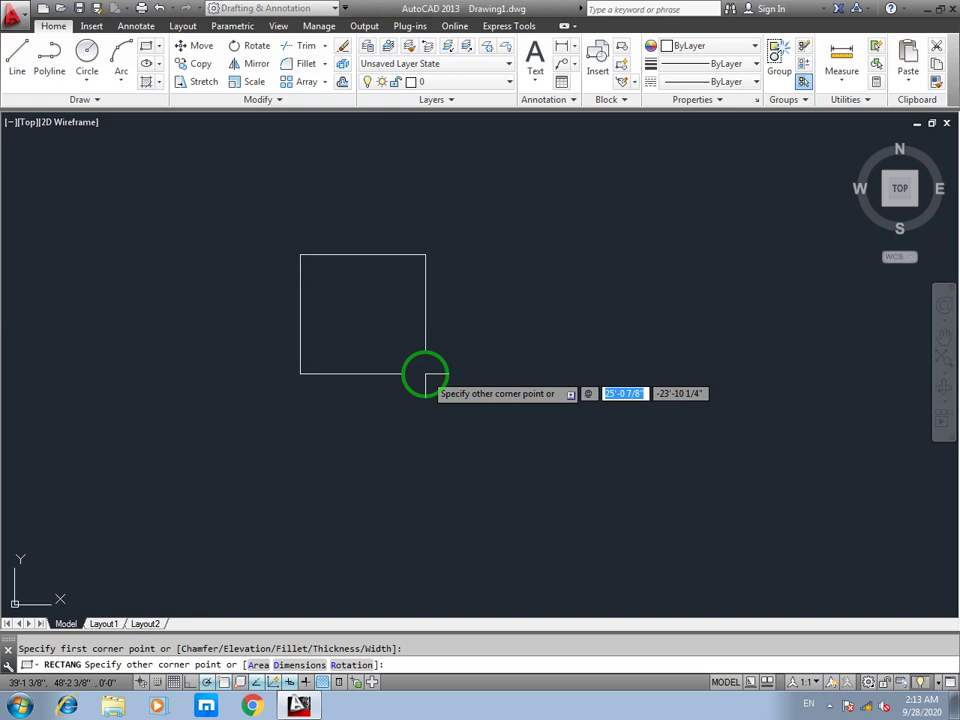
pyautogui.press('Tab')
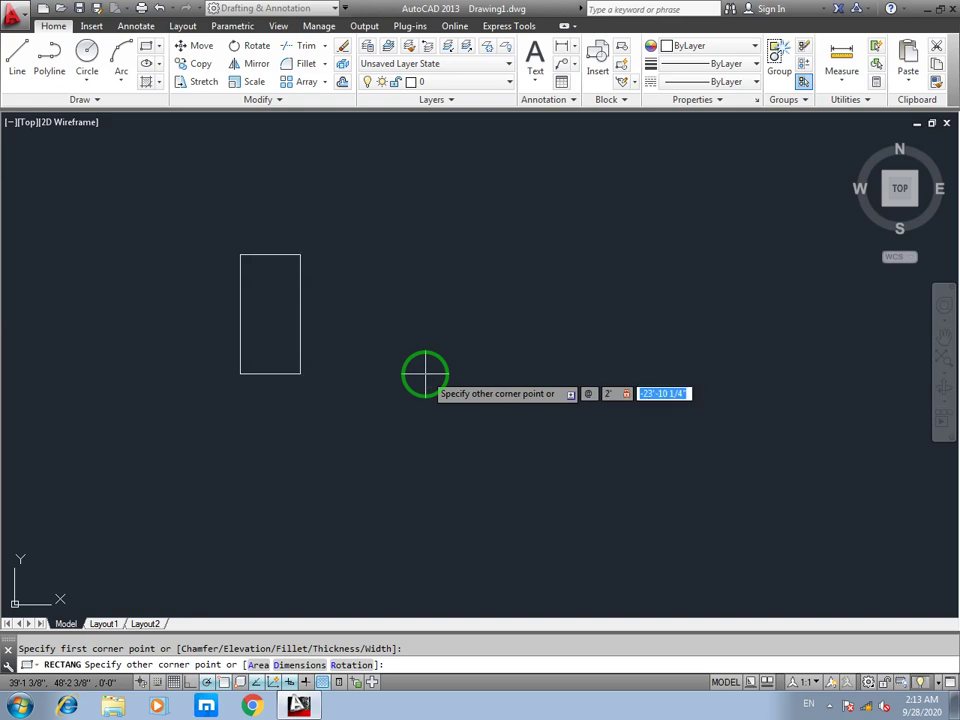
pyautogui.write("2'")
pyautogui.press('Return')
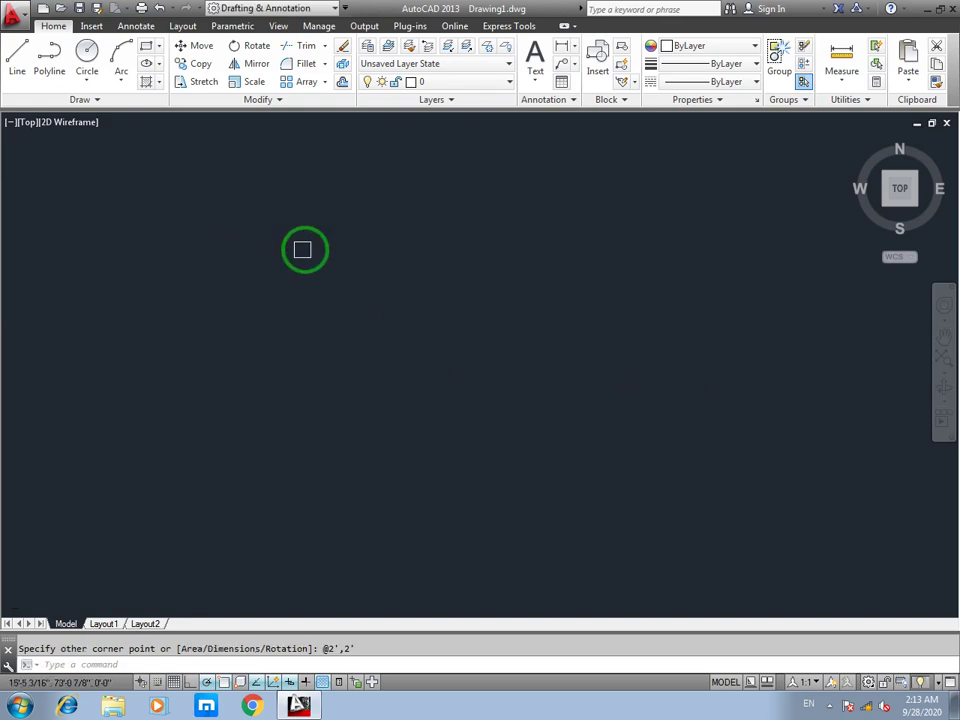
pyautogui.scroll(4, 317, 242)
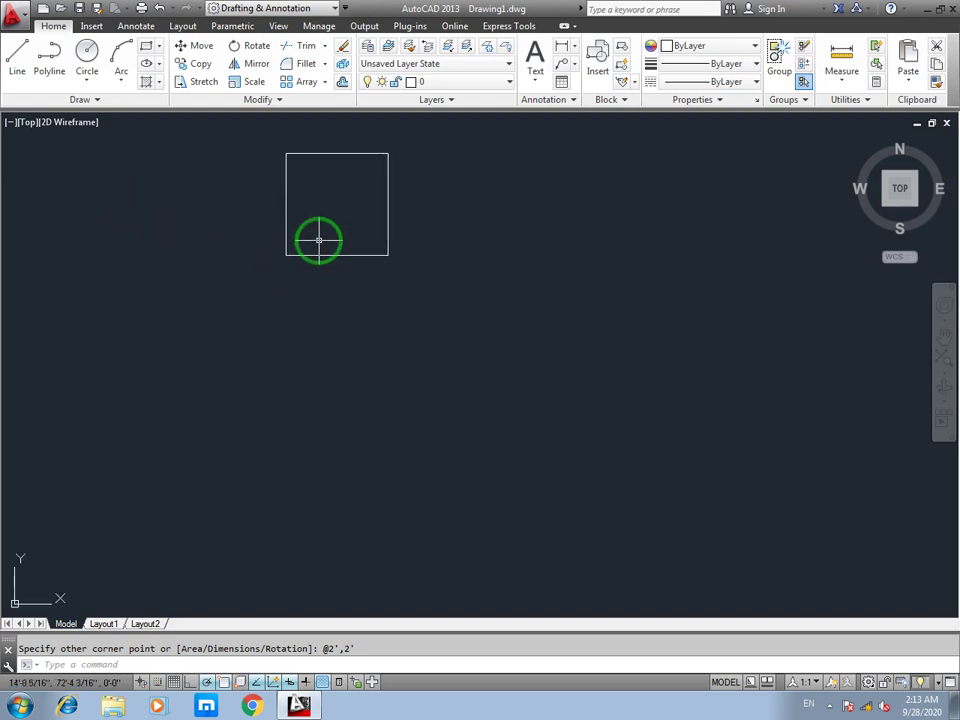
# Step: Window-select the square and copy it from its corner to the right and below
pyautogui.scroll(-4, 300, 328)
pyautogui.click(370, 288)
pyautogui.click(247, 395)
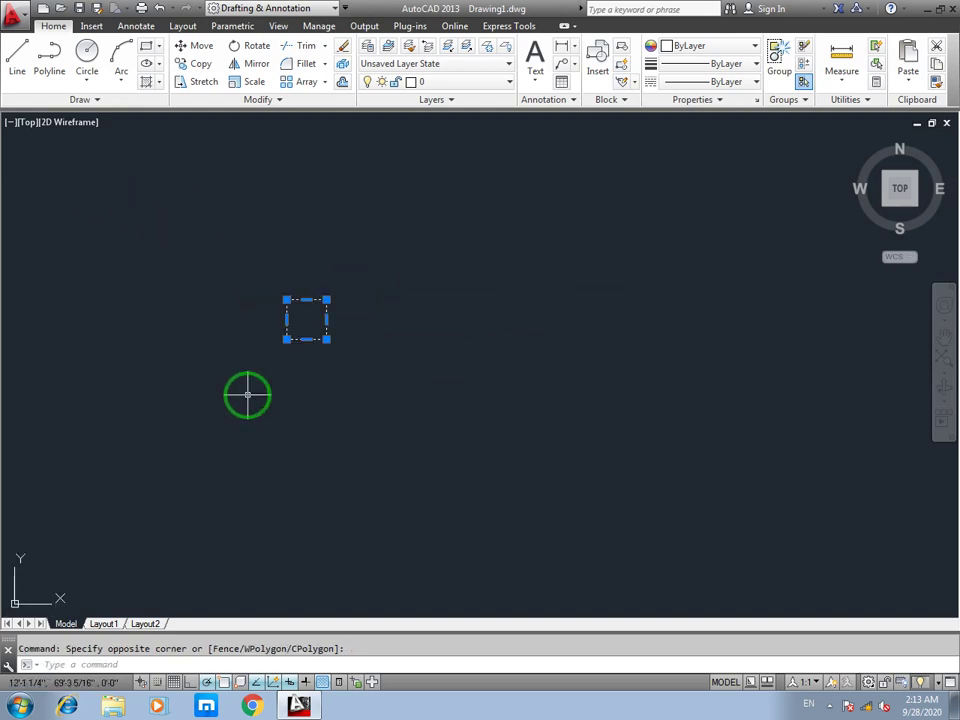
pyautogui.write('o')
pyautogui.press('Return')
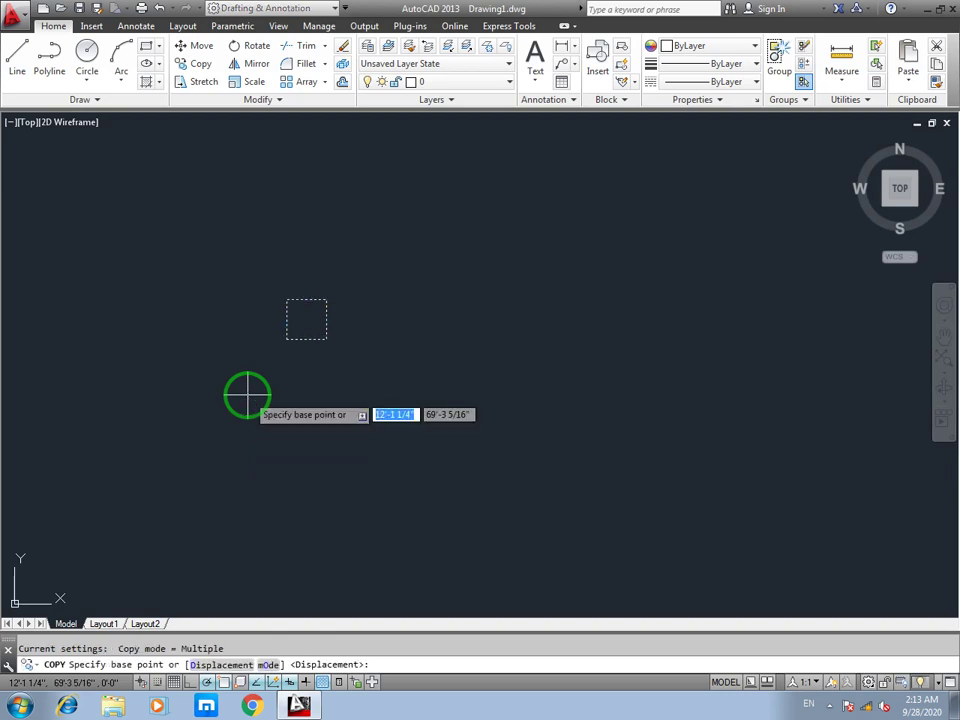
pyautogui.click(326, 339)
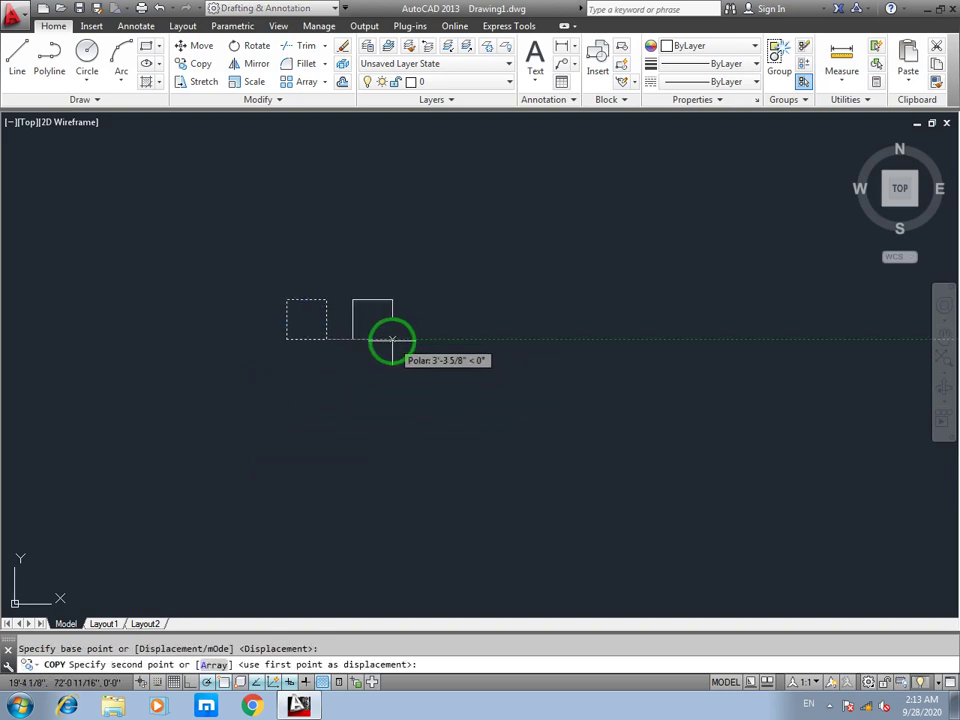
pyautogui.click(381, 339)
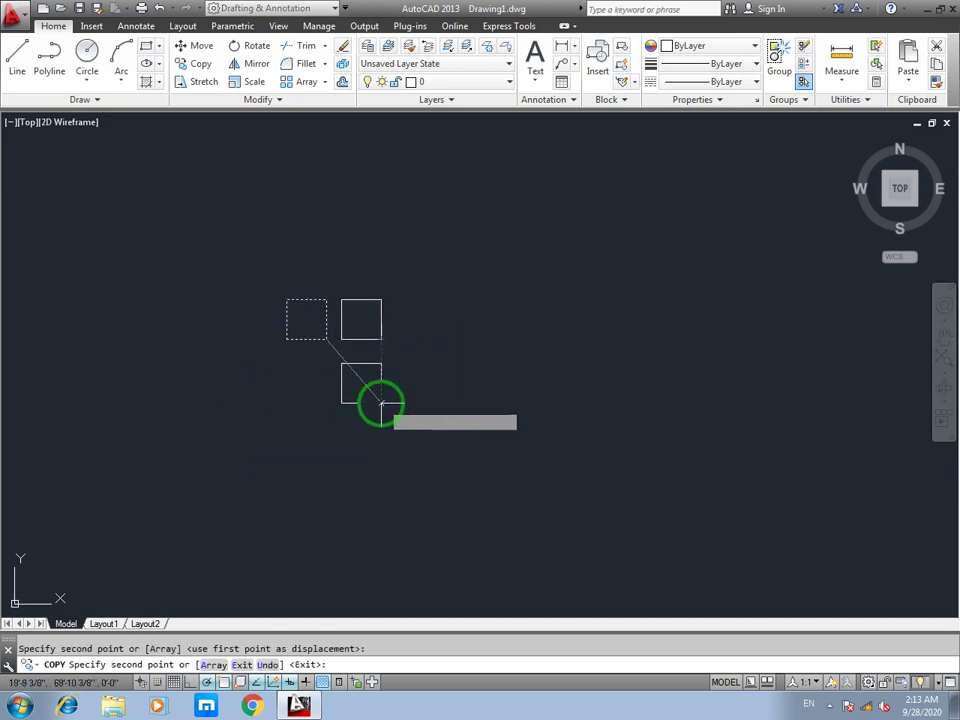
pyautogui.click(381, 421)
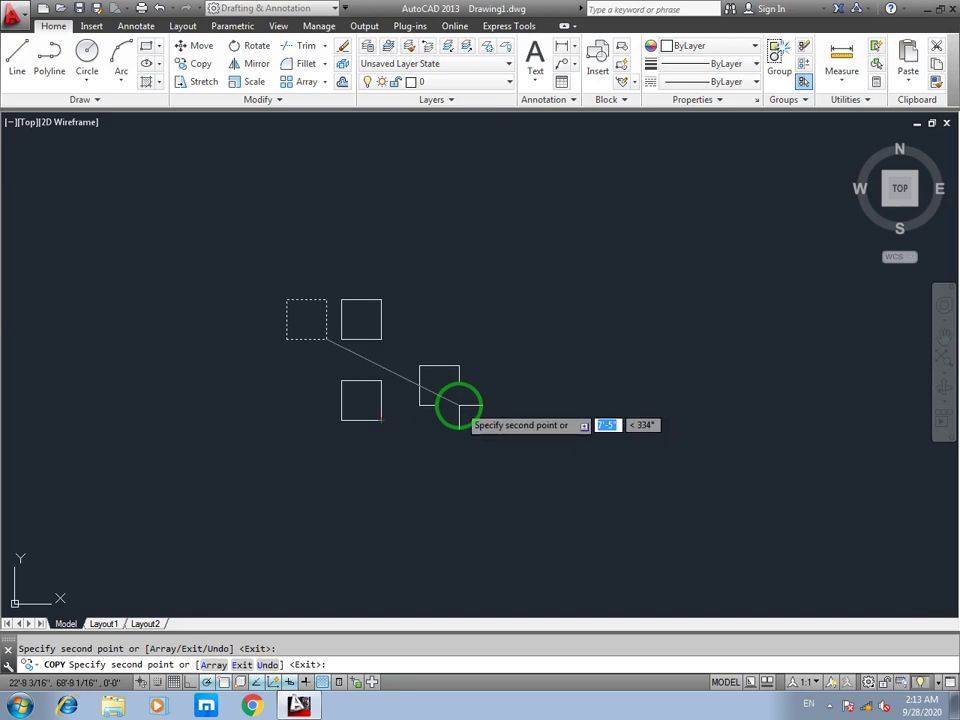
pyautogui.click(326, 421)
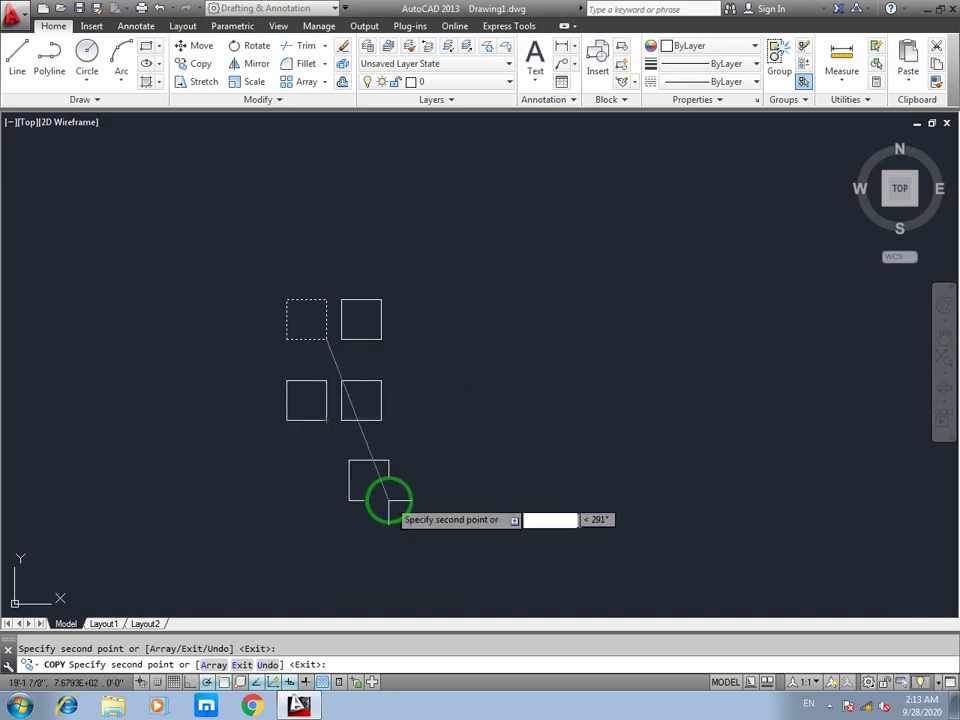
# Step: Place four more square copies in the bottom row and a third column, making eight squares
pyautogui.click(326, 493)
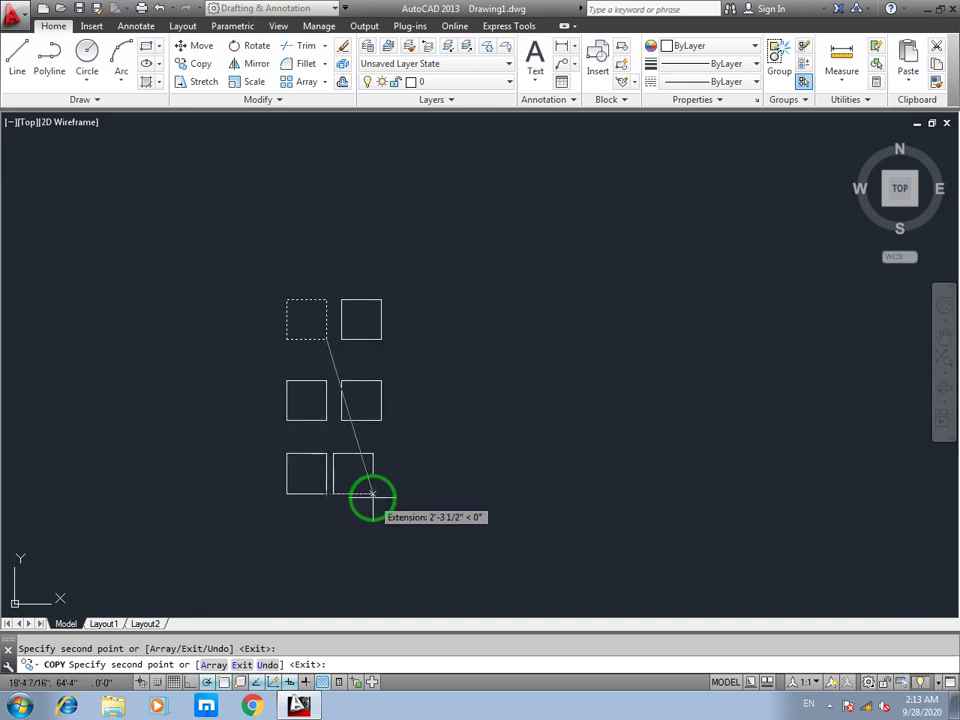
pyautogui.click(380, 493)
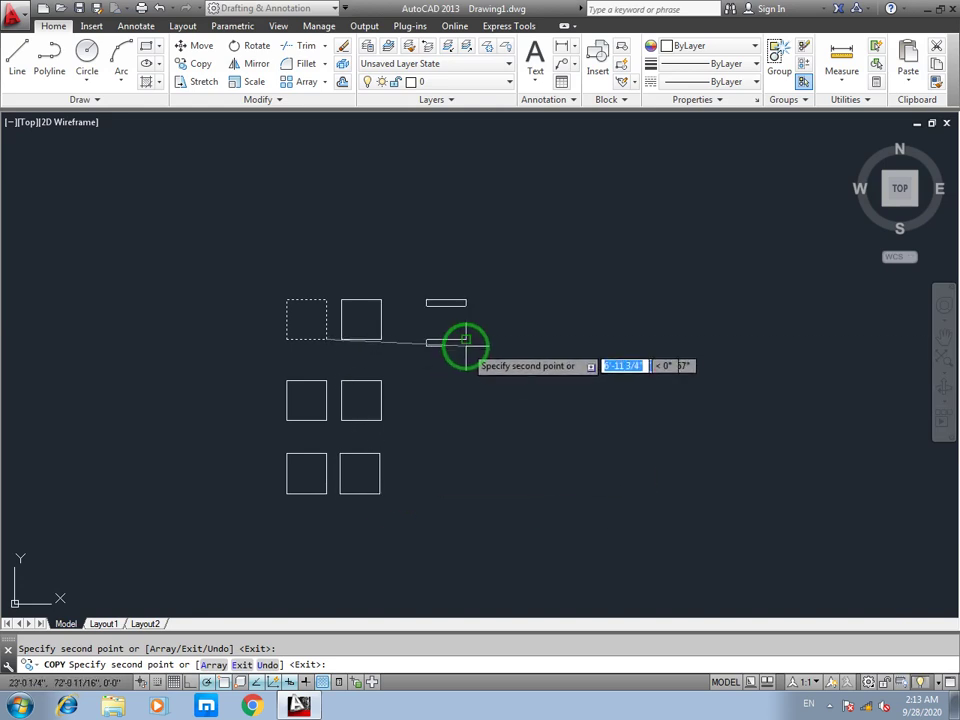
pyautogui.click(466, 339)
pyautogui.click(466, 413)
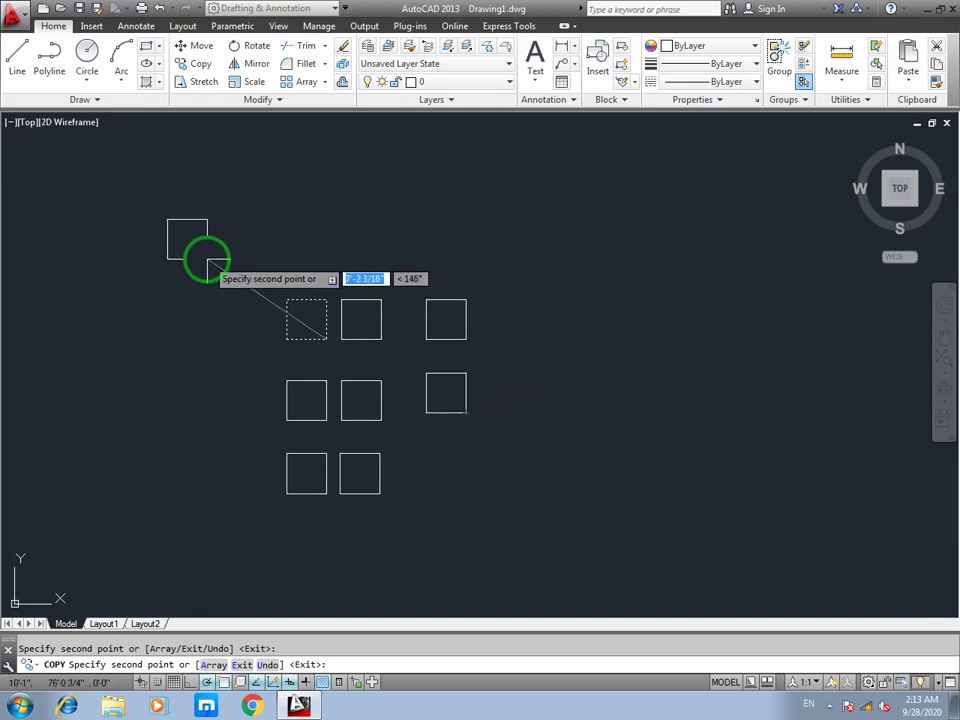
pyautogui.press('Escape')
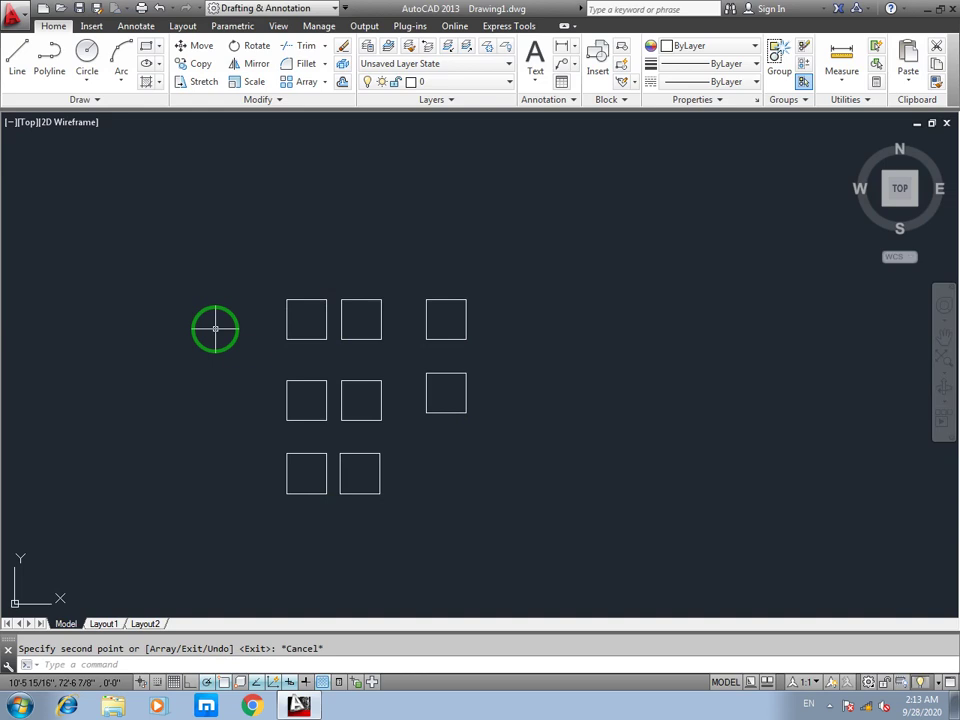
pyautogui.write('c')
pyautogui.press('Return')
# Step: Draw a small circle to the left of the squares and pan the view
pyautogui.click(119, 311)
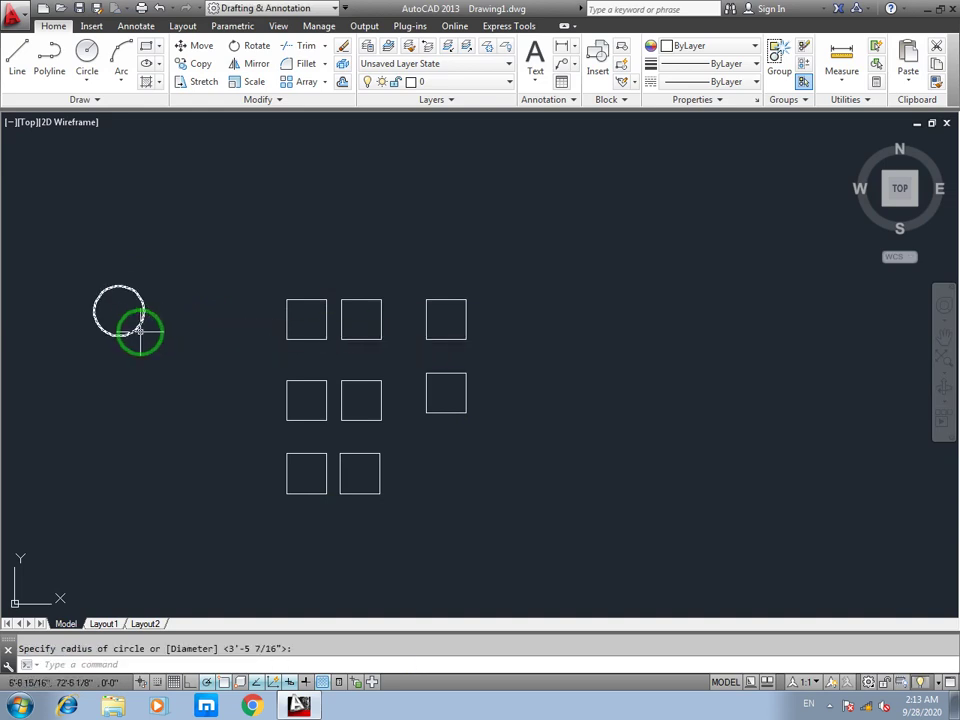
pyautogui.click(140, 332)
pyautogui.moveTo(321, 364); pyautogui.dragTo(304, 324, button='middle')
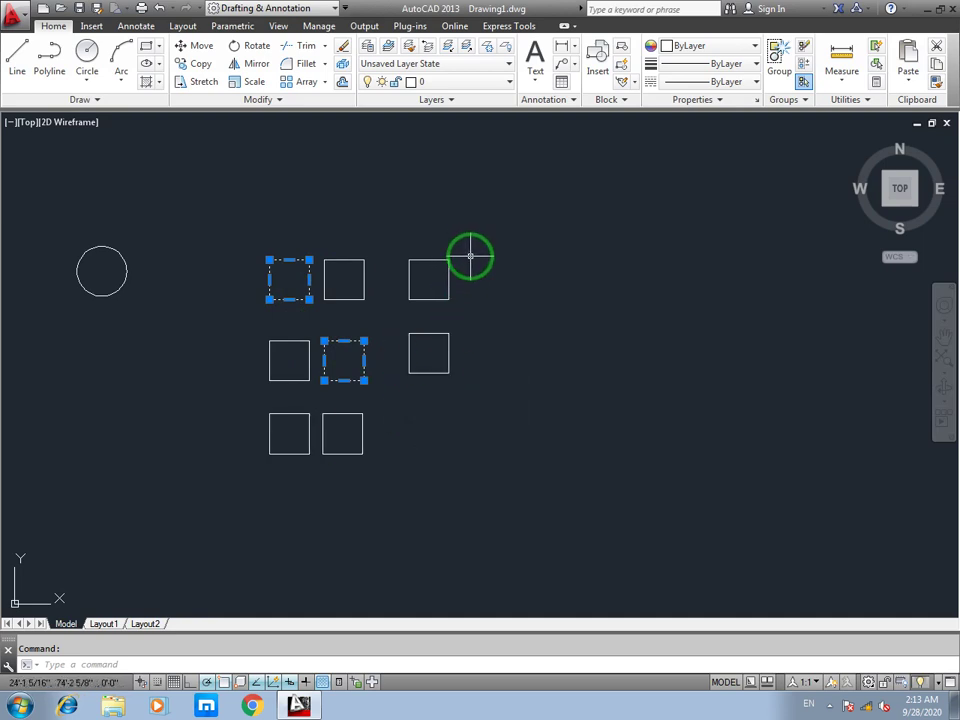
pyautogui.scroll(3, 385, 331)
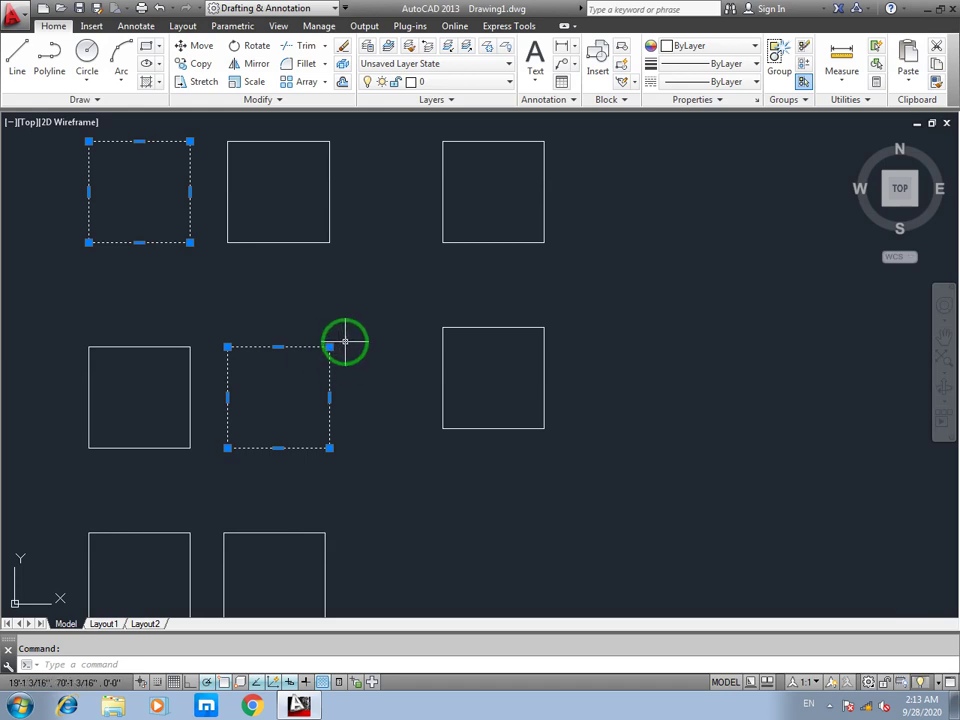
pyautogui.scroll(-2, 325, 362)
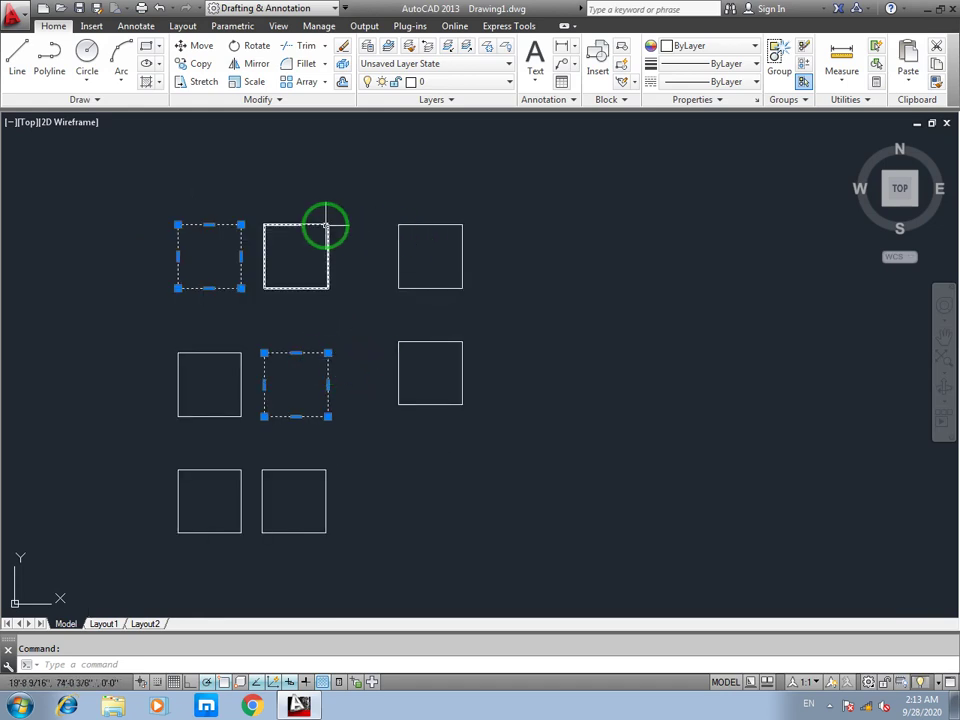
pyautogui.scroll(-2, 326, 414)
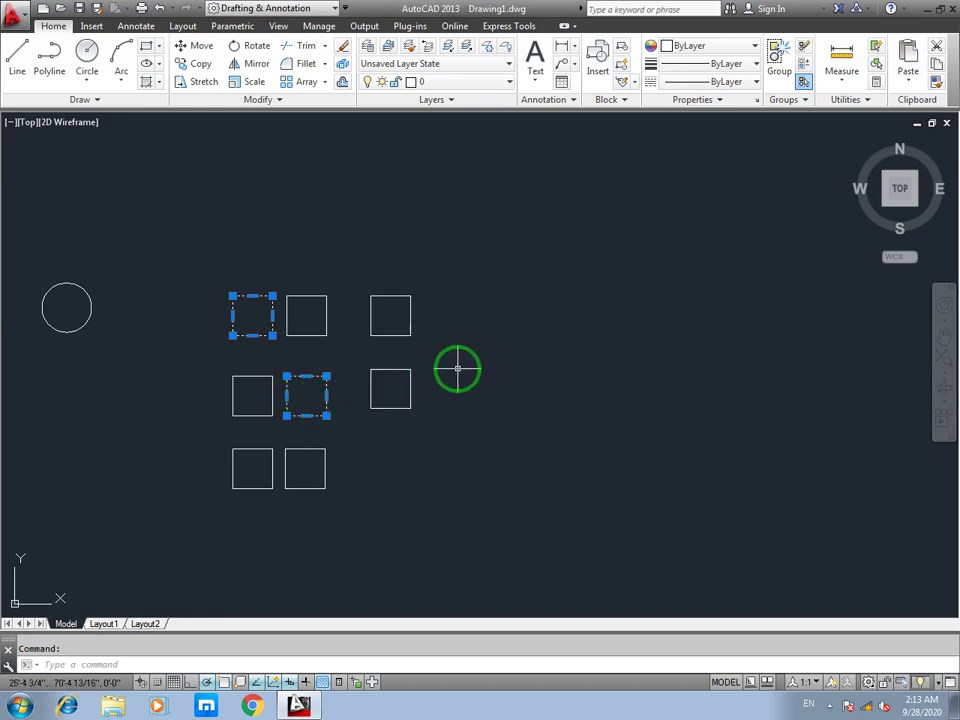
pyautogui.press('Escape')
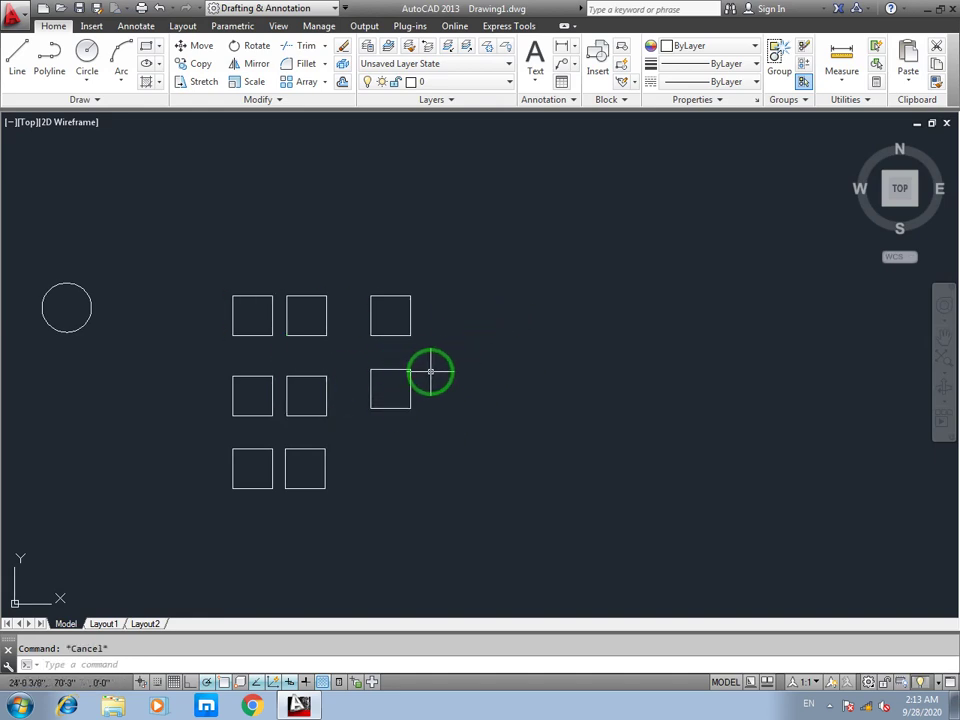
pyautogui.click(452, 270)
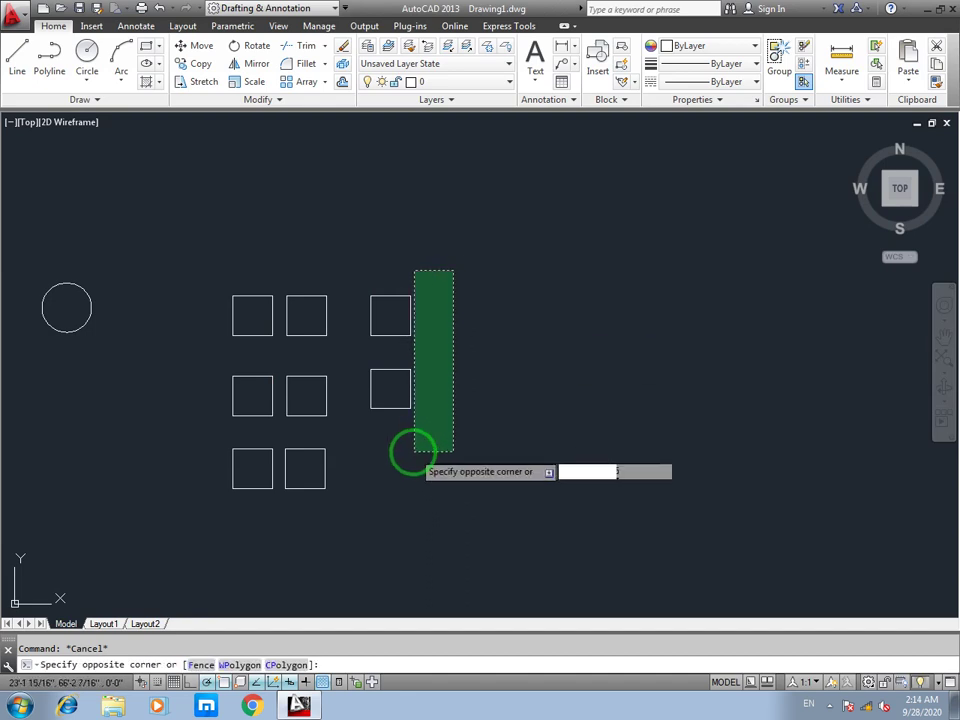
pyautogui.click(210, 507)
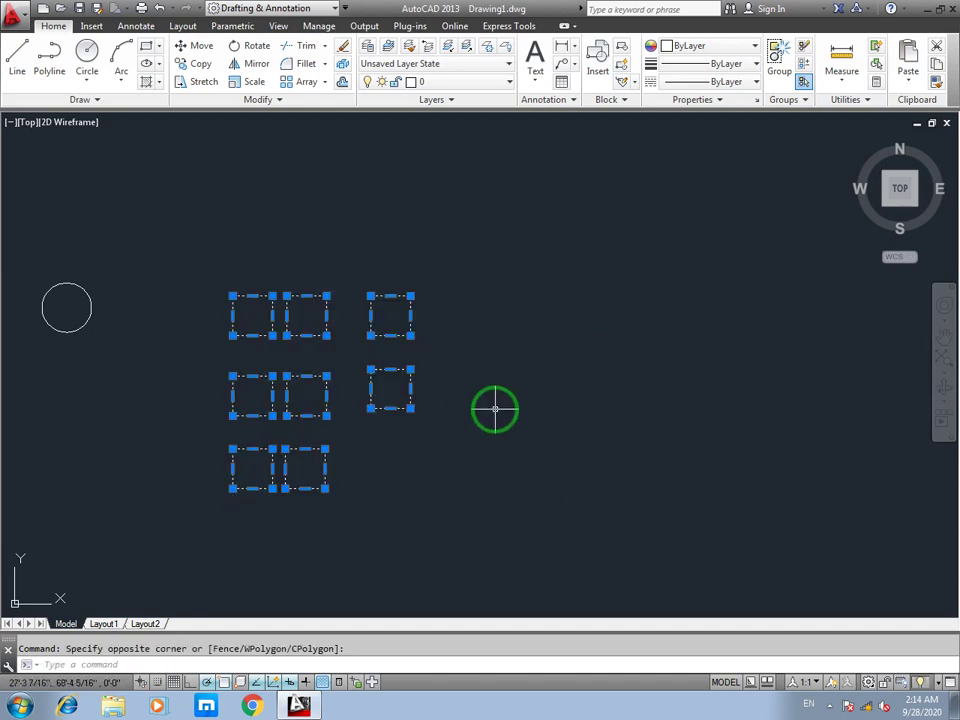
pyautogui.write('m')
pyautogui.press('Return')
pyautogui.click(370, 407)
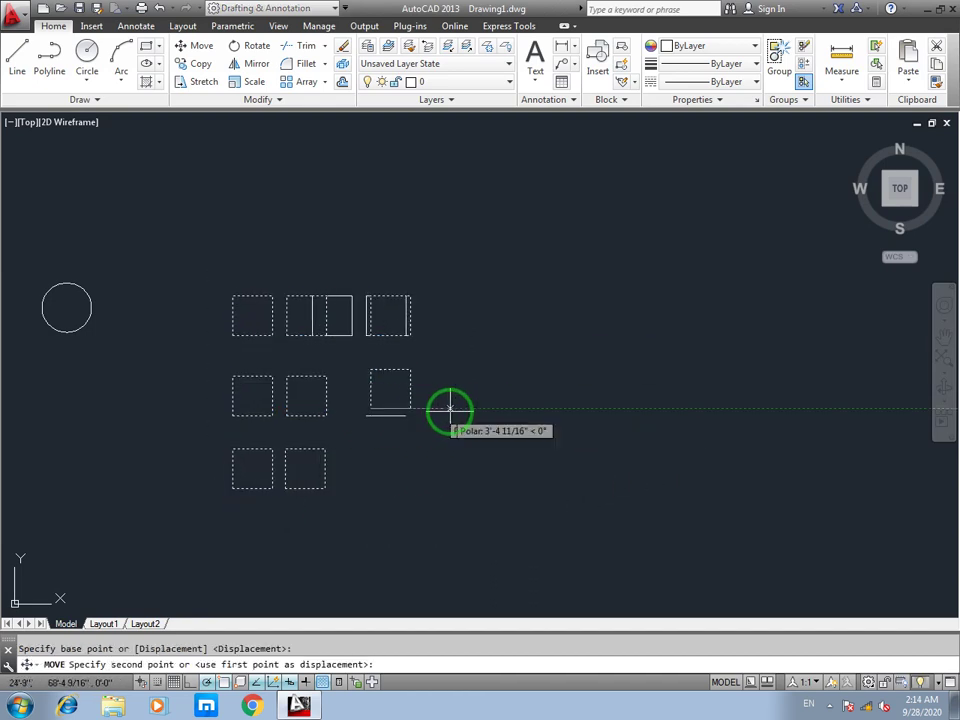
pyautogui.press('Escape')
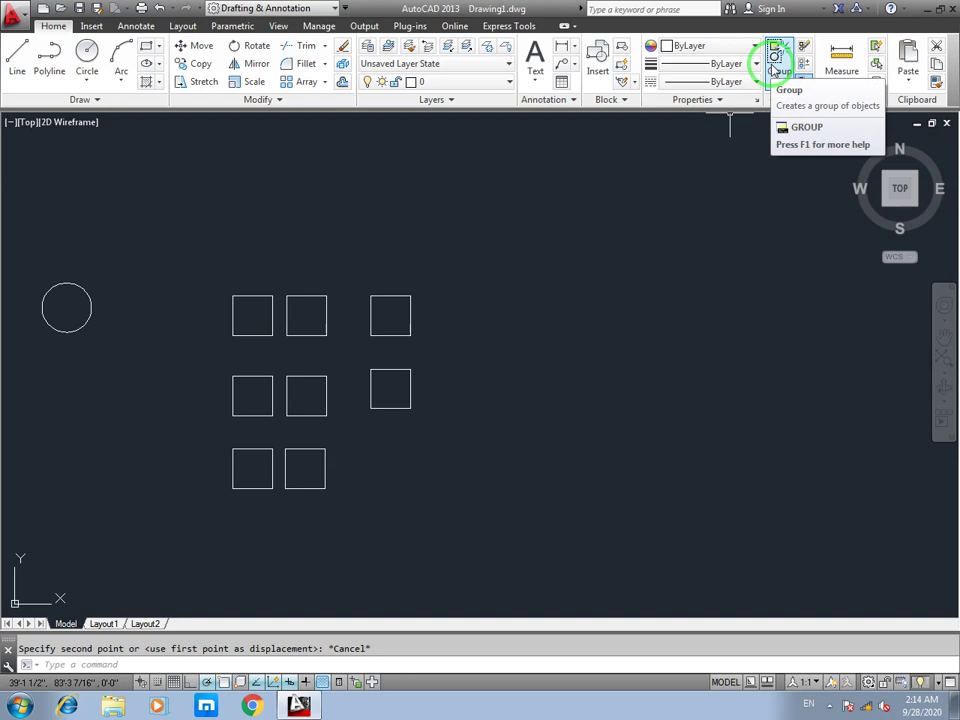
pyautogui.click(480, 237)
pyautogui.click(210, 525)
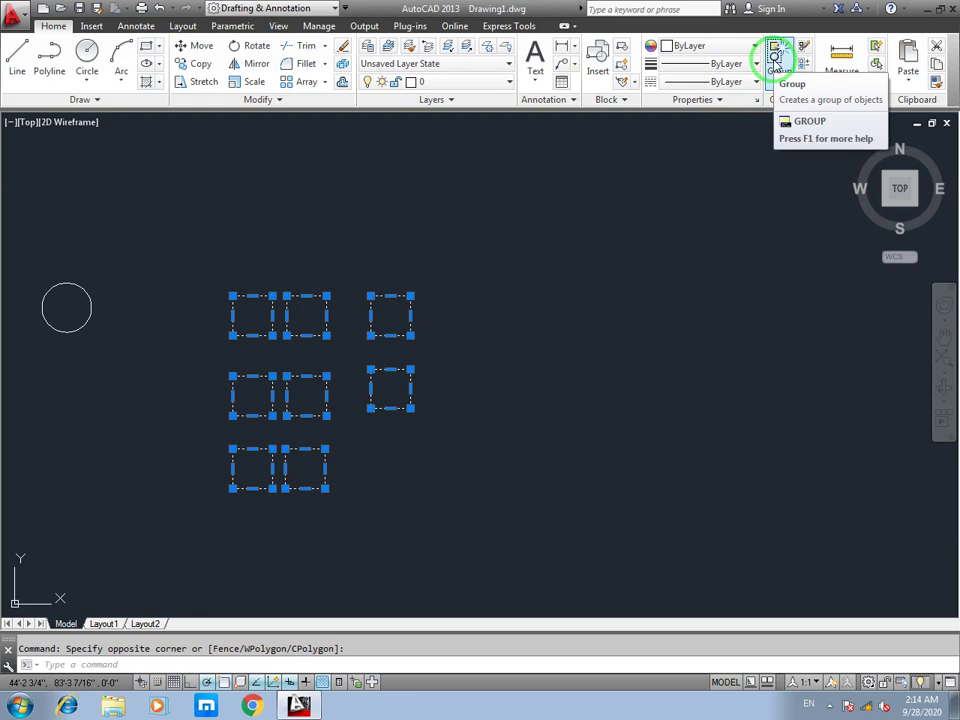
# Step: Join the eight selected squares into an unnamed group and select the new group
pyautogui.click(776, 60)
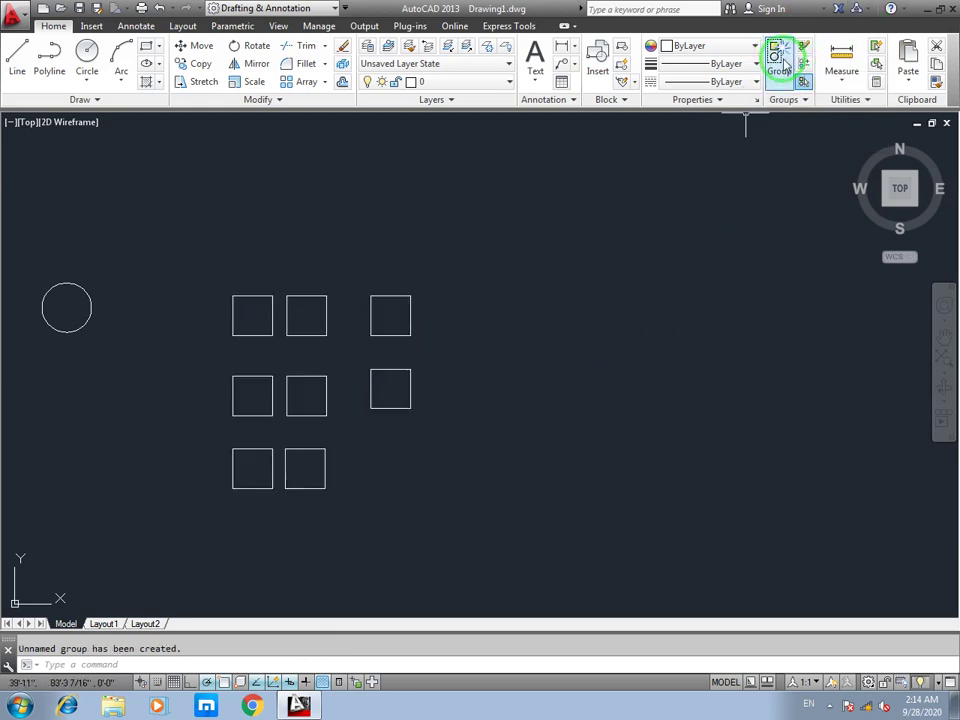
pyautogui.click(407, 322)
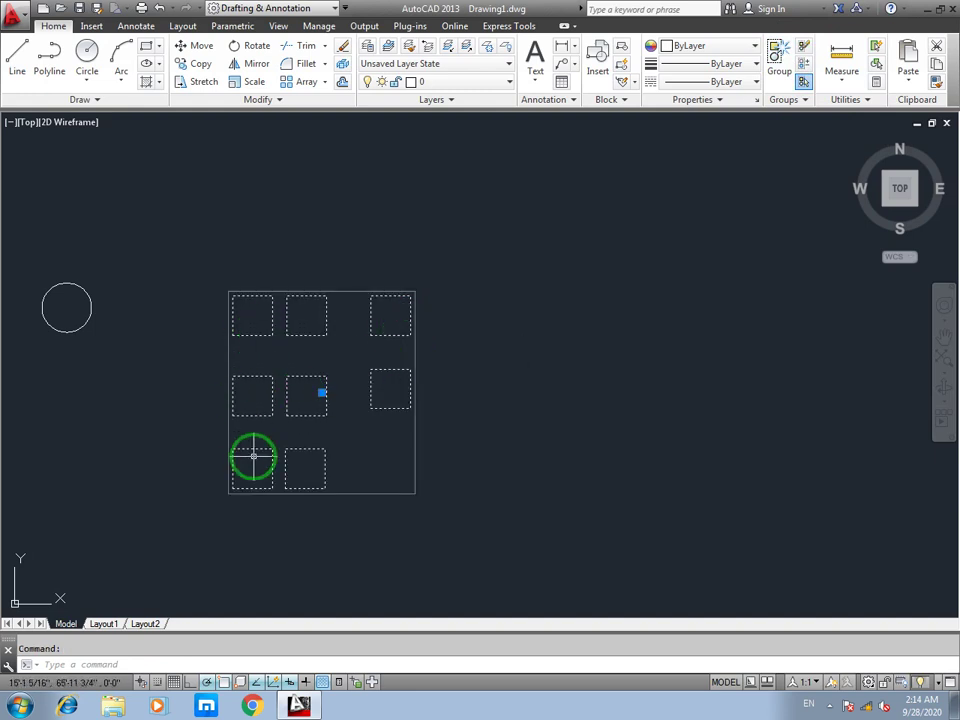
pyautogui.scroll(4, 317, 401)
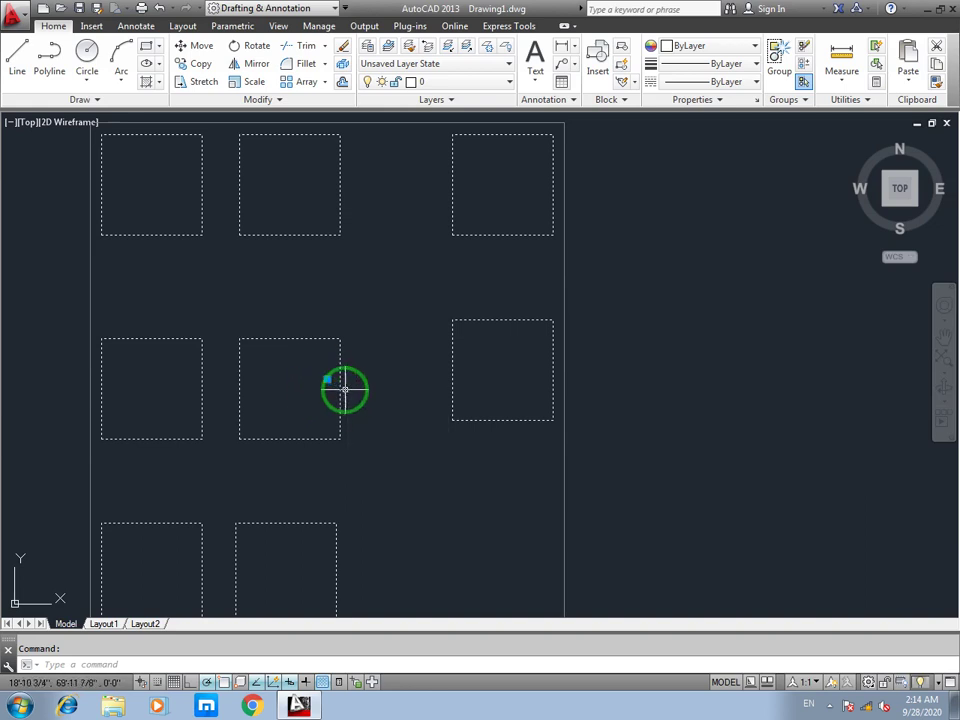
pyautogui.scroll(-4, 343, 389)
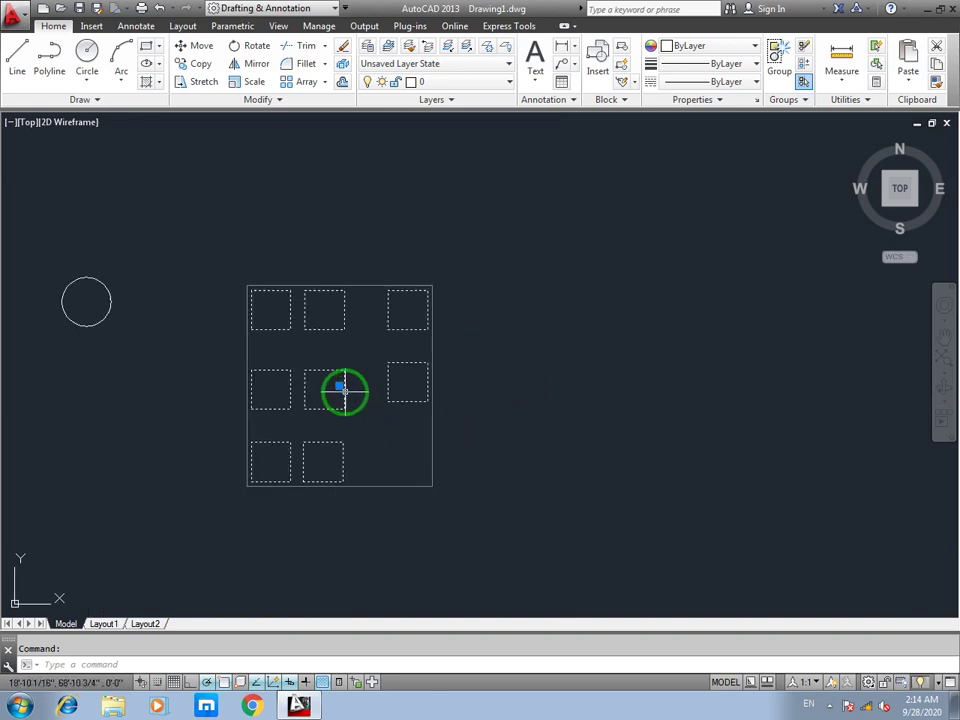
# Step: Grip-move the square group far right, then back toward the left, and recentre the view
pyautogui.click(339, 386)
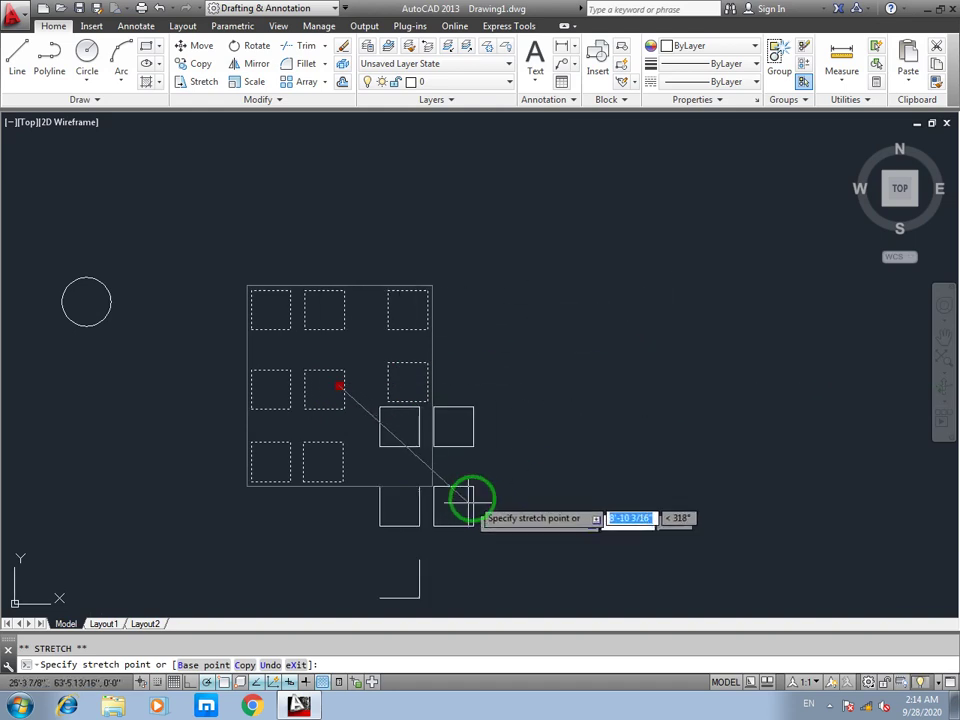
pyautogui.click(702, 305)
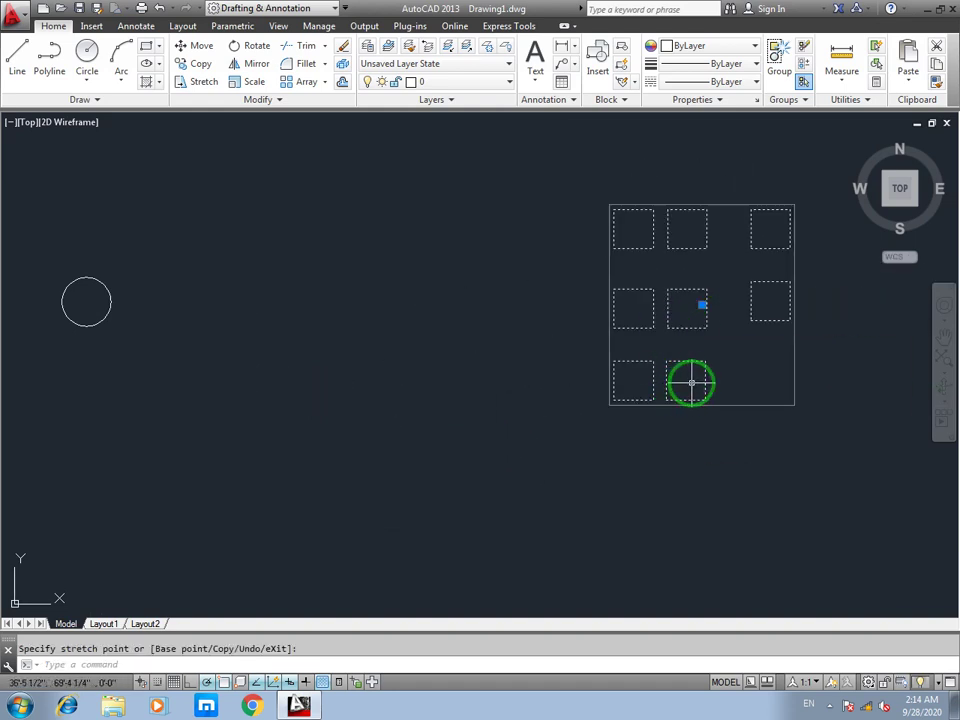
pyautogui.click(702, 305)
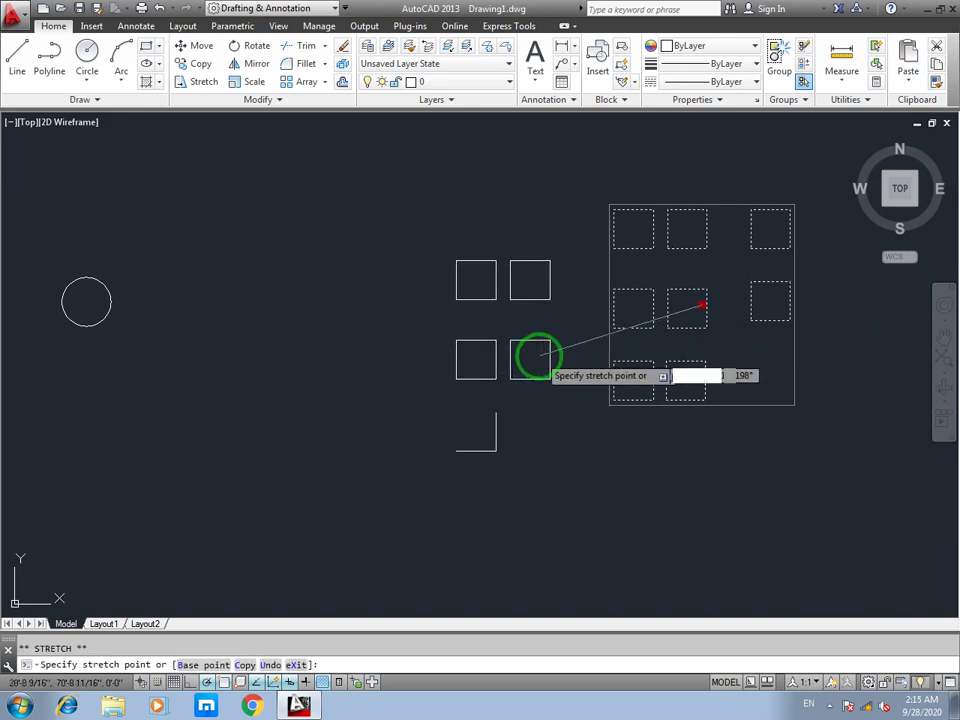
pyautogui.click(413, 328)
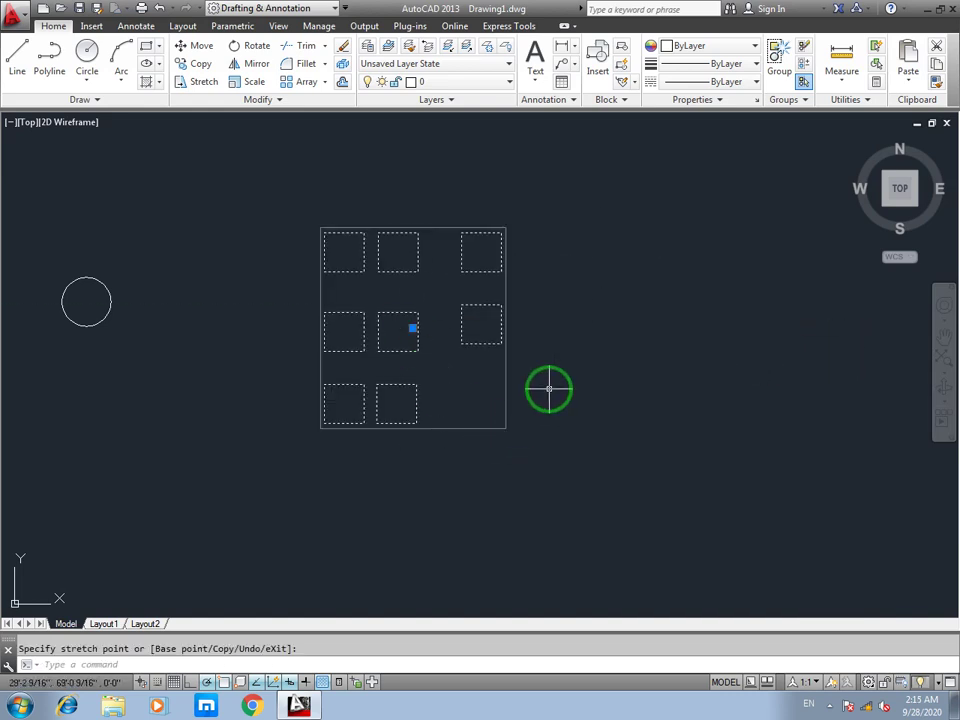
pyautogui.press('Escape')
pyautogui.moveTo(455, 333); pyautogui.dragTo(433, 367, button='middle')
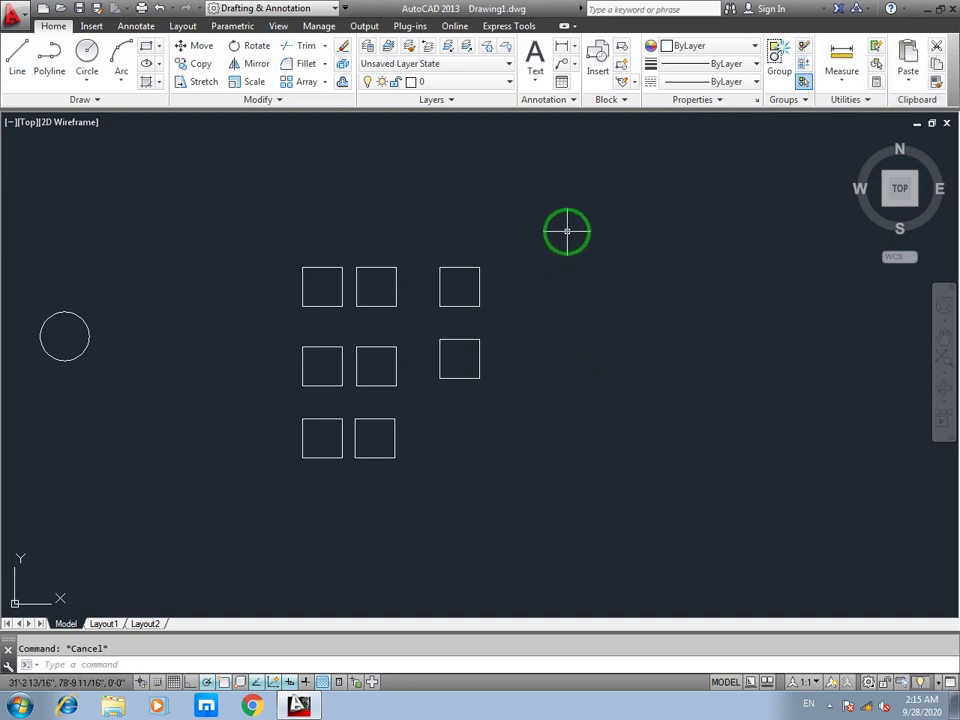
# Step: Window-select the grouped squares and ungroup them
pyautogui.click(510, 253)
pyautogui.click(411, 347)
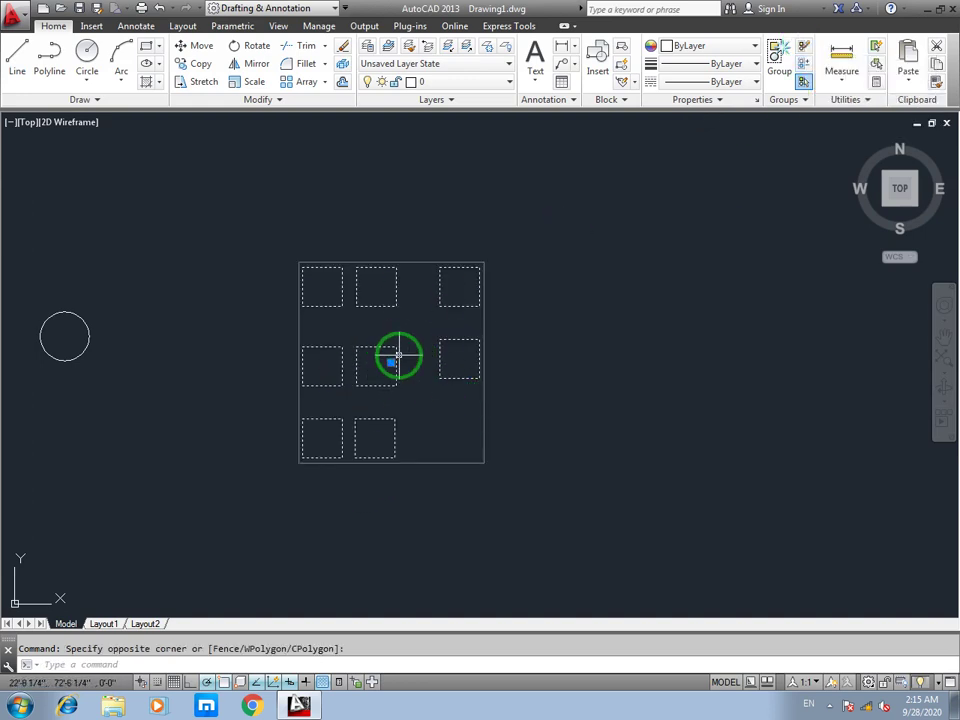
pyautogui.click(806, 52)
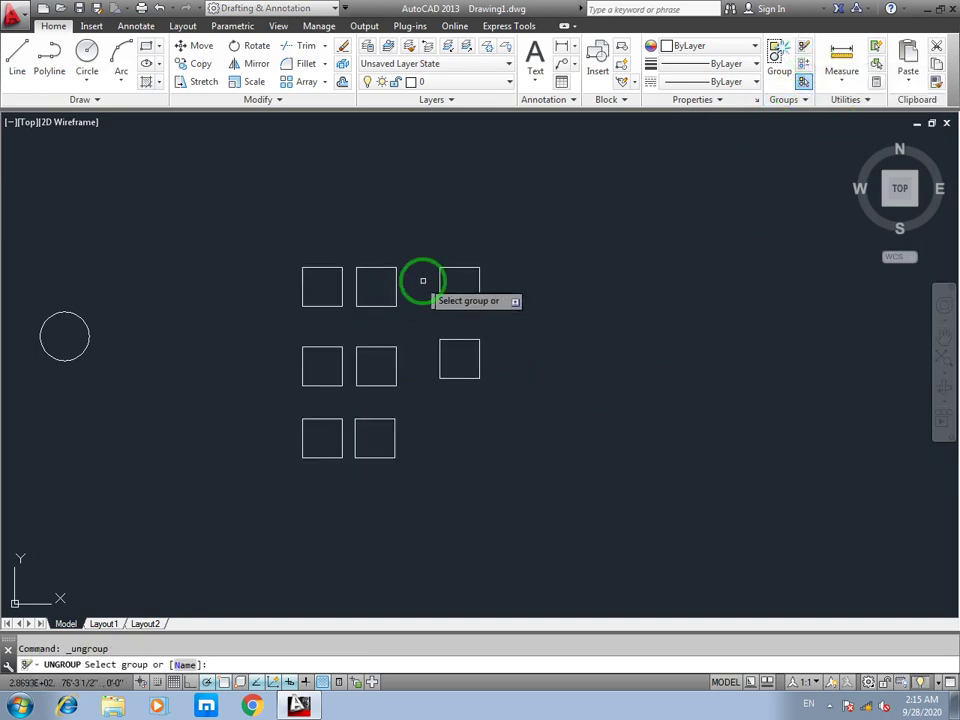
pyautogui.press('Escape')
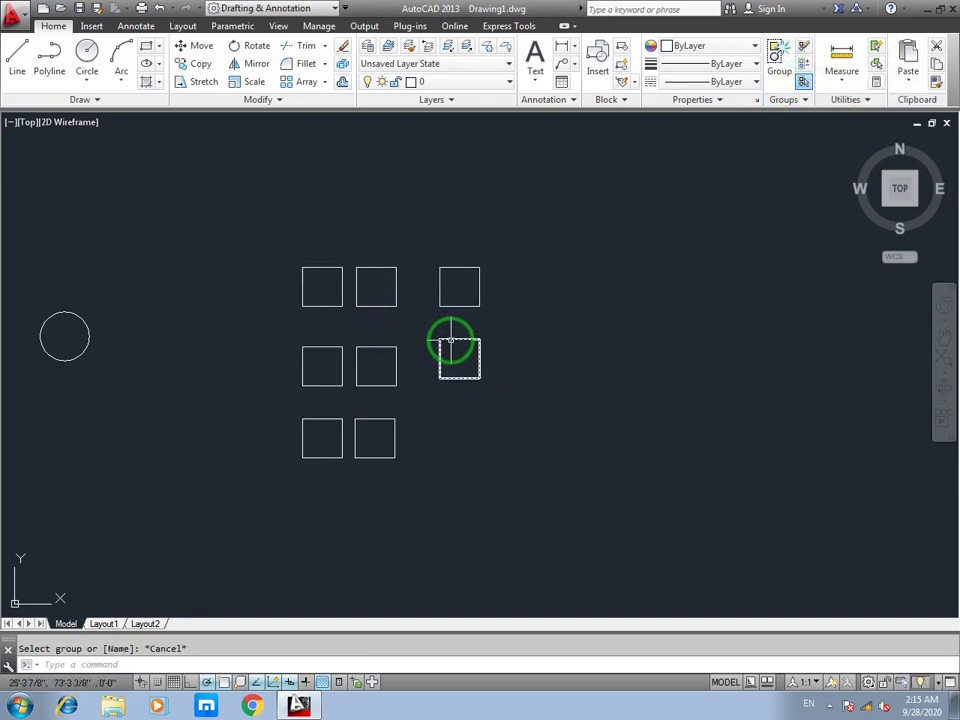
# Step: Pick two squares individually, then crossing-select all eight squares
pyautogui.click(451, 341)
pyautogui.click(375, 268)
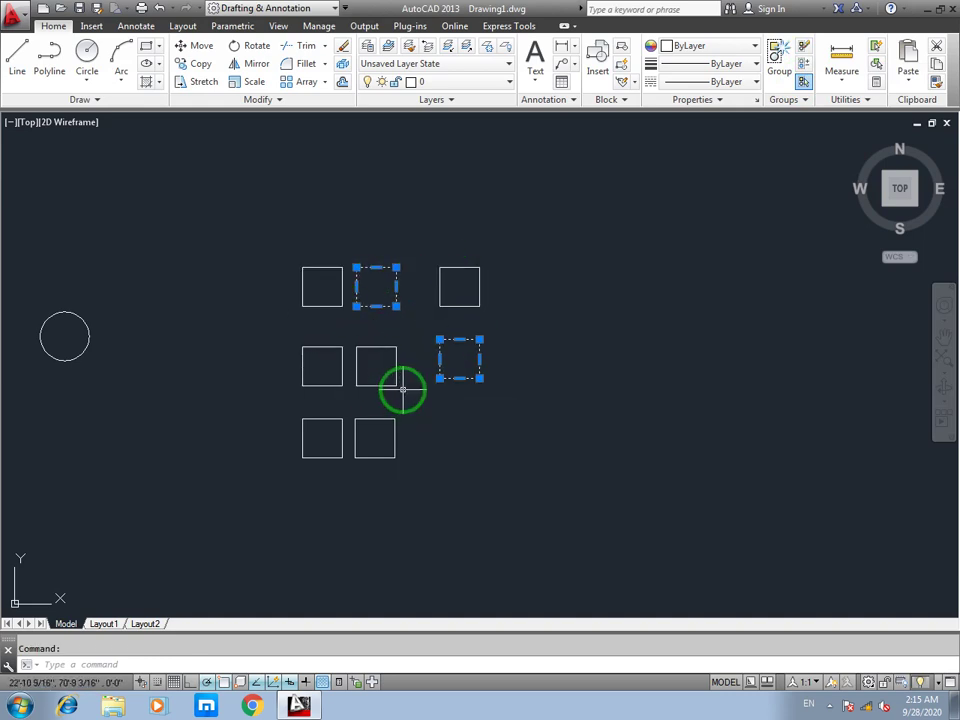
pyautogui.press('Escape')
pyautogui.click(521, 238)
pyautogui.click(240, 557)
pyautogui.write('G')
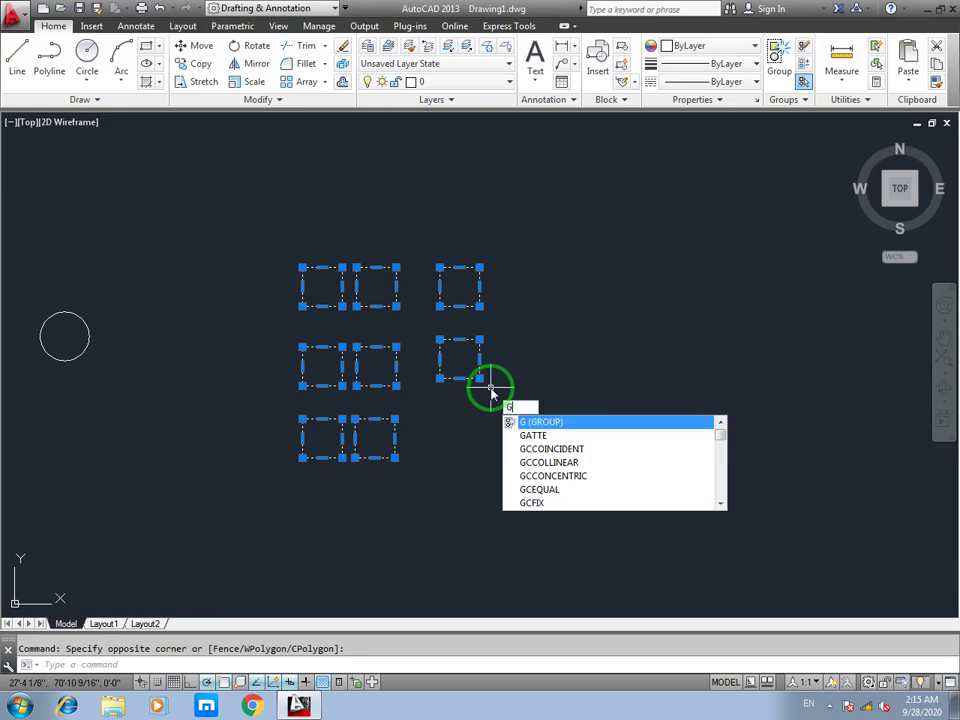
# Step: Regroup the eight selected squares and confirm they select as one group
pyautogui.press('Return')
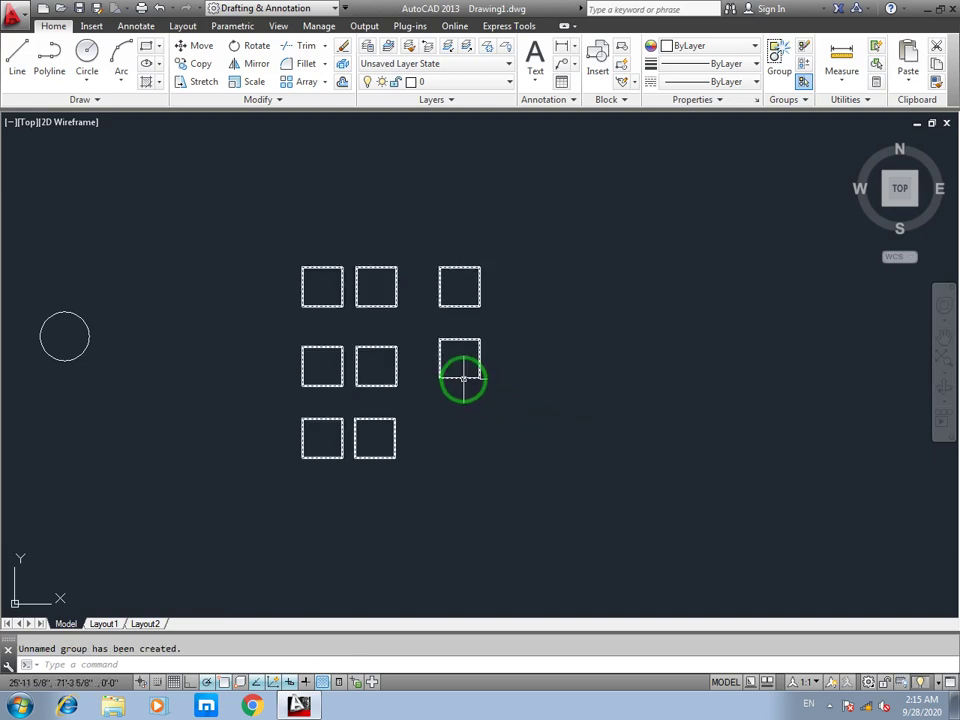
pyautogui.click(461, 377)
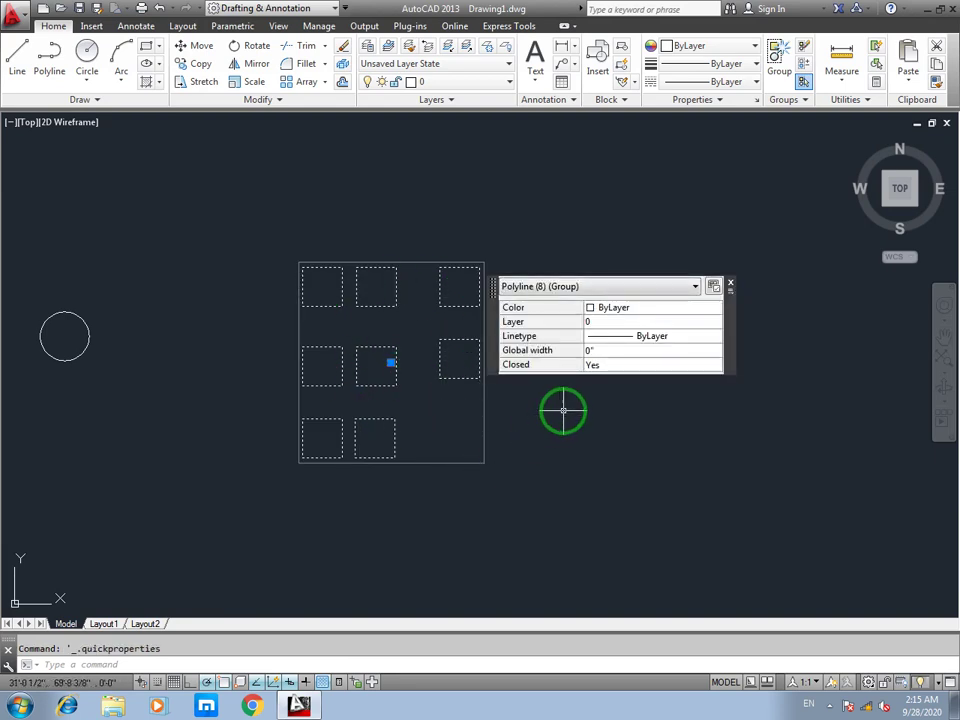
pyautogui.press('Escape')
pyautogui.click(476, 266)
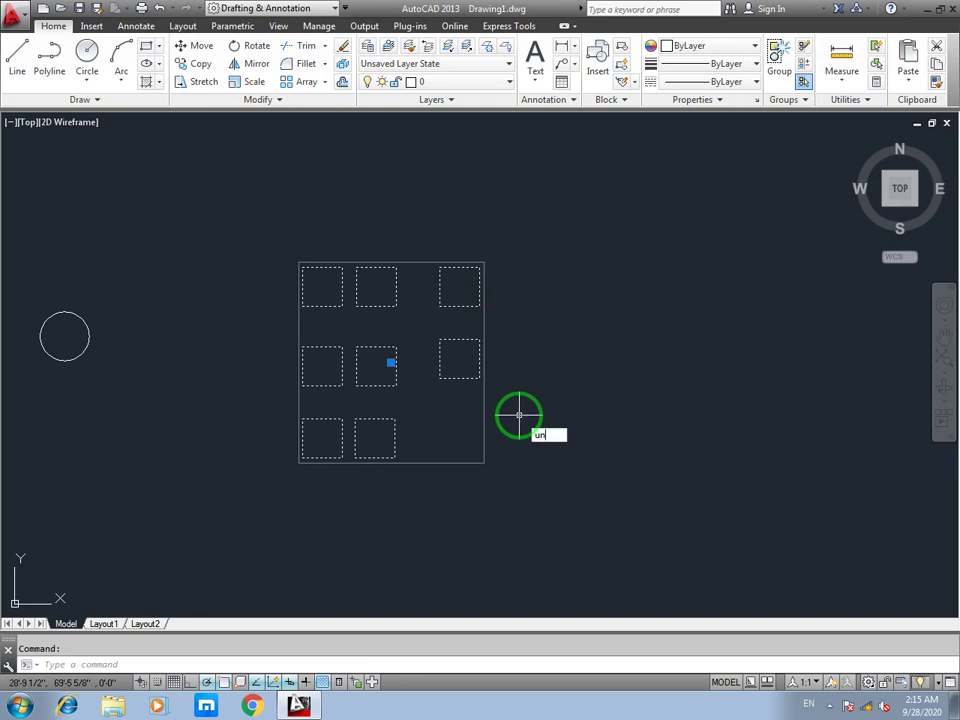
# Step: Break up the square group and confirm the right-middle square now selects alone
pyautogui.write('g')
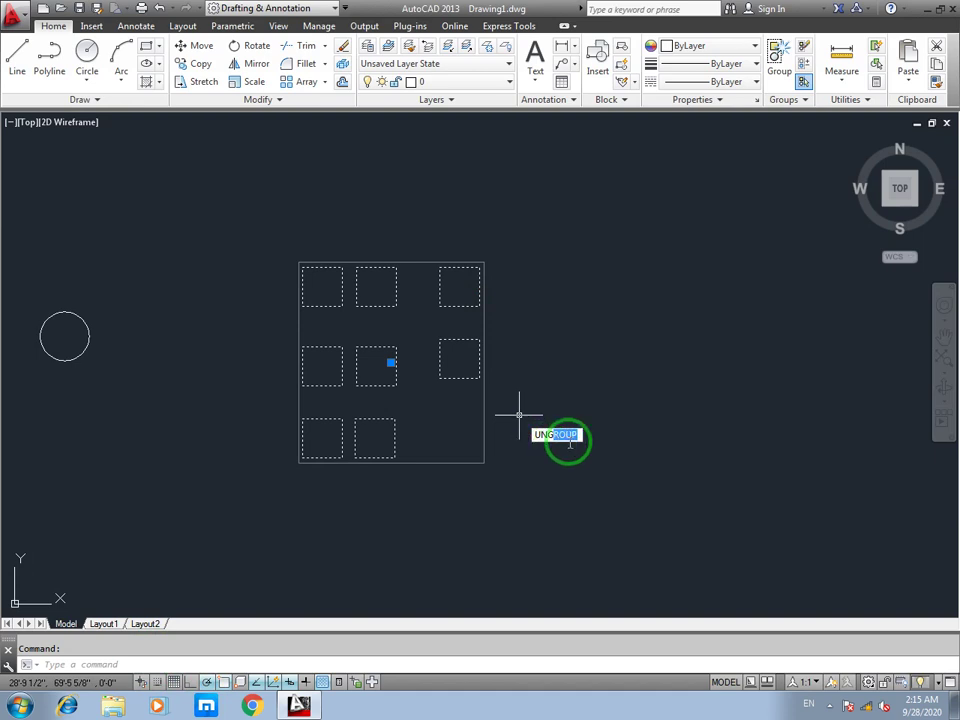
pyautogui.press('Return')
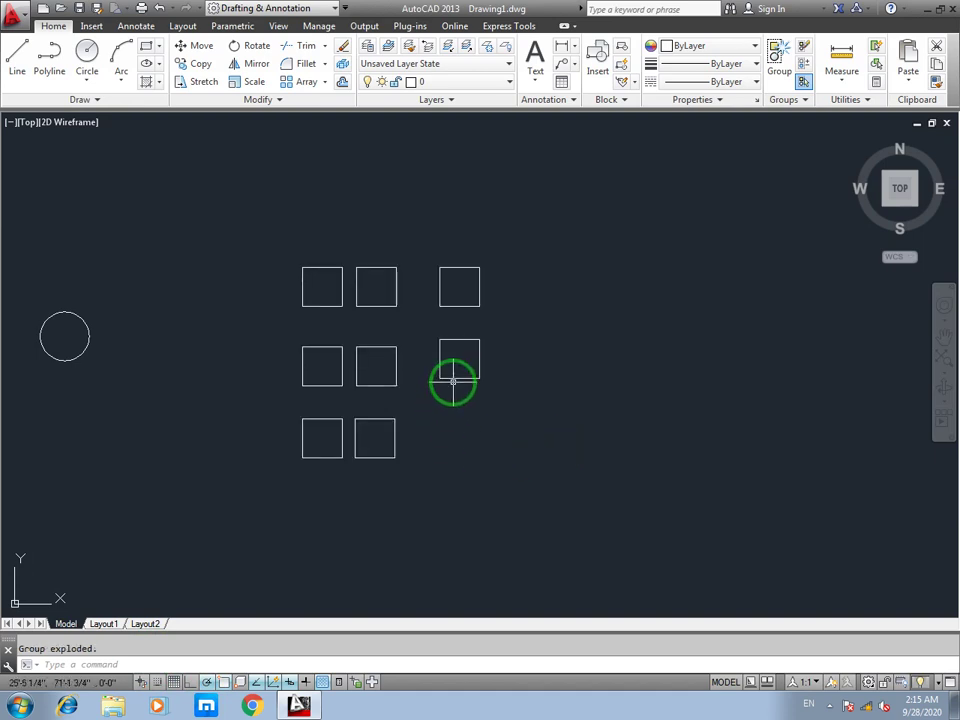
pyautogui.click(453, 378)
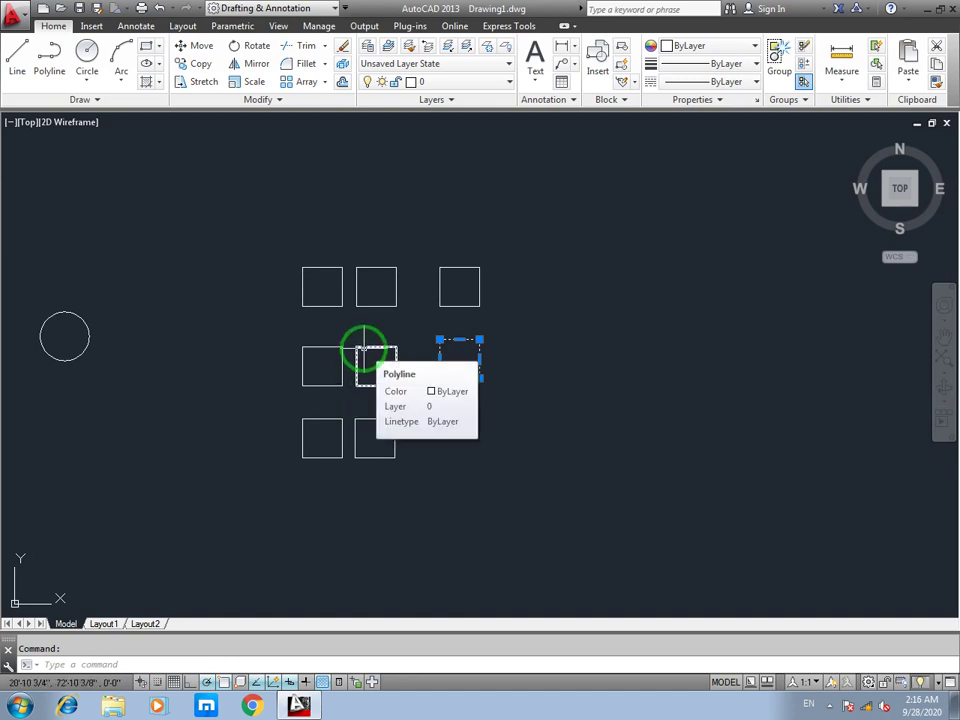
pyautogui.press('Escape')
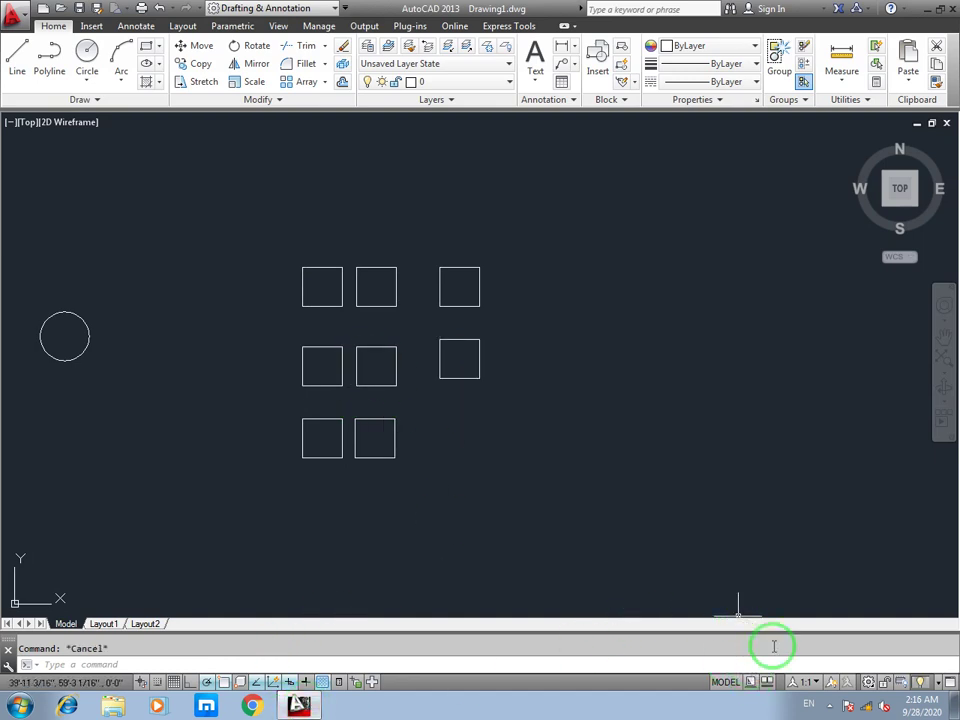
# Step: Turn on Group Selection so grouped objects select as one unit
pyautogui.click(831, 706)
pyautogui.click(828, 706)
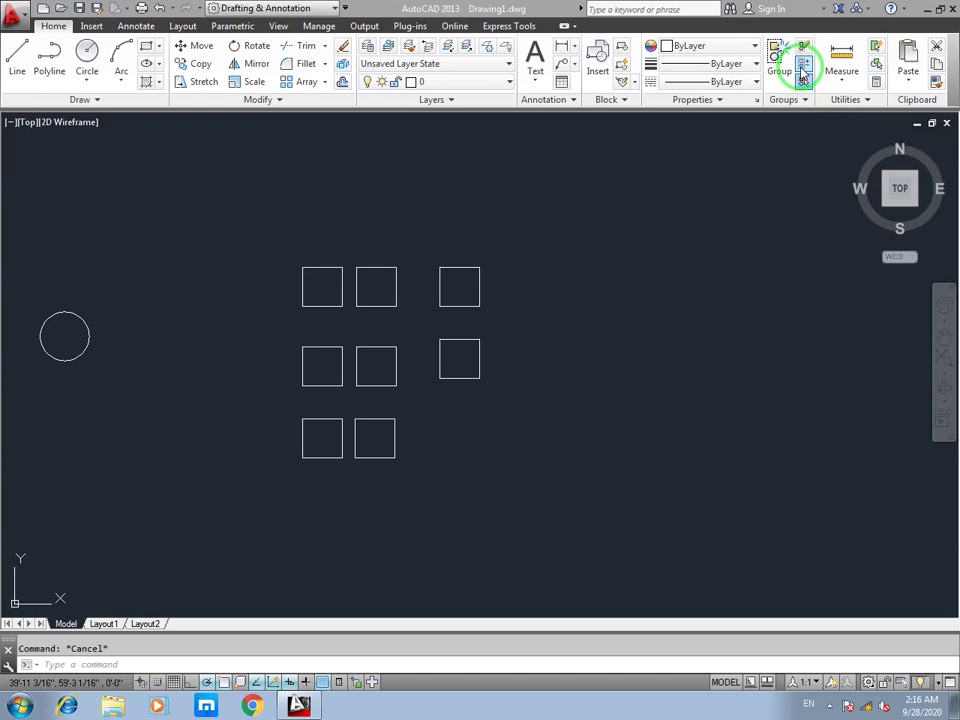
pyautogui.click(805, 80)
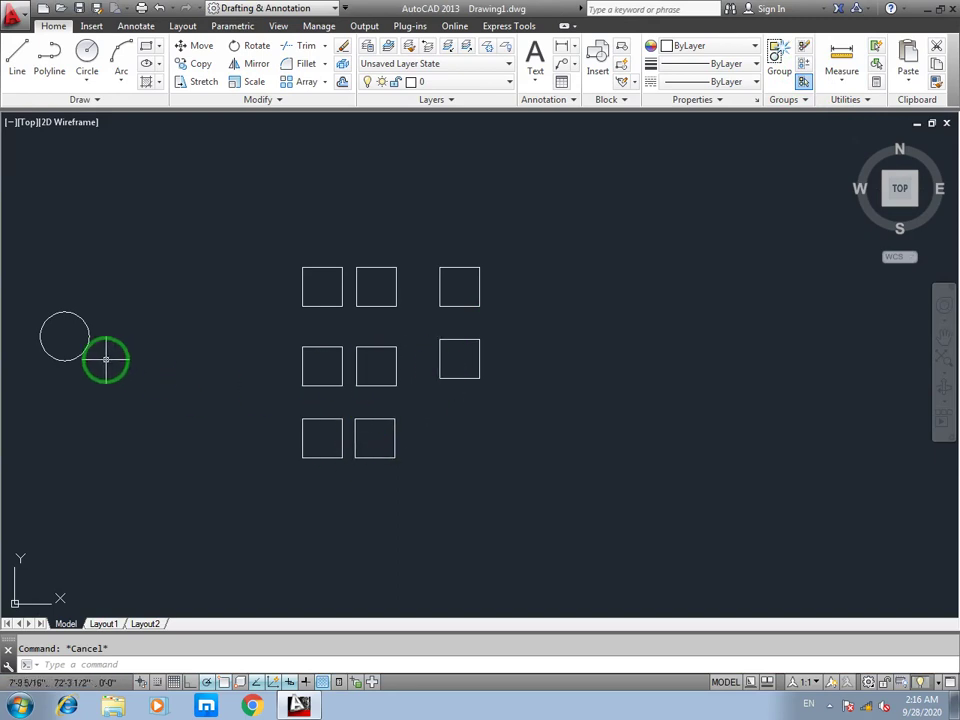
# Step: Group all eight squares into one unnamed group and test-select it as a unit
pyautogui.click(522, 255)
pyautogui.click(308, 478)
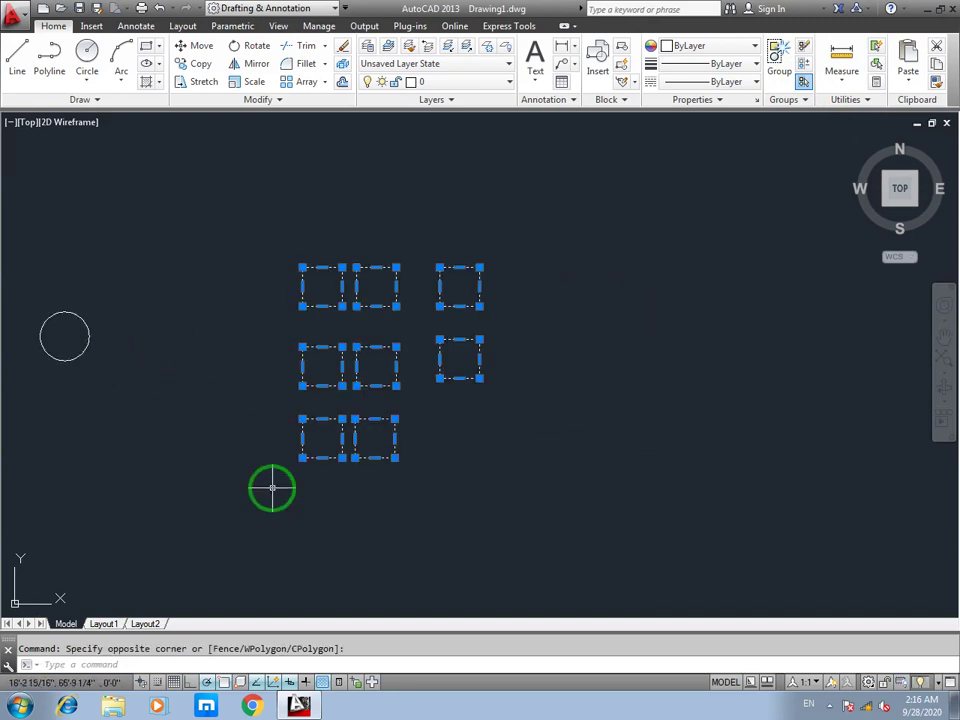
pyautogui.click(780, 68)
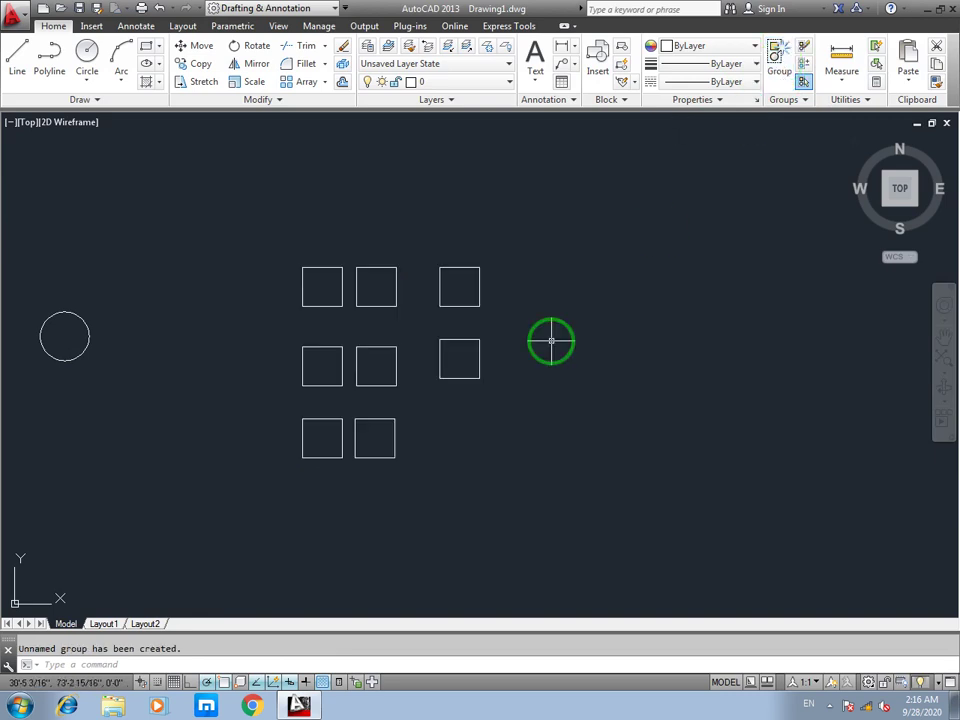
pyautogui.click(386, 305)
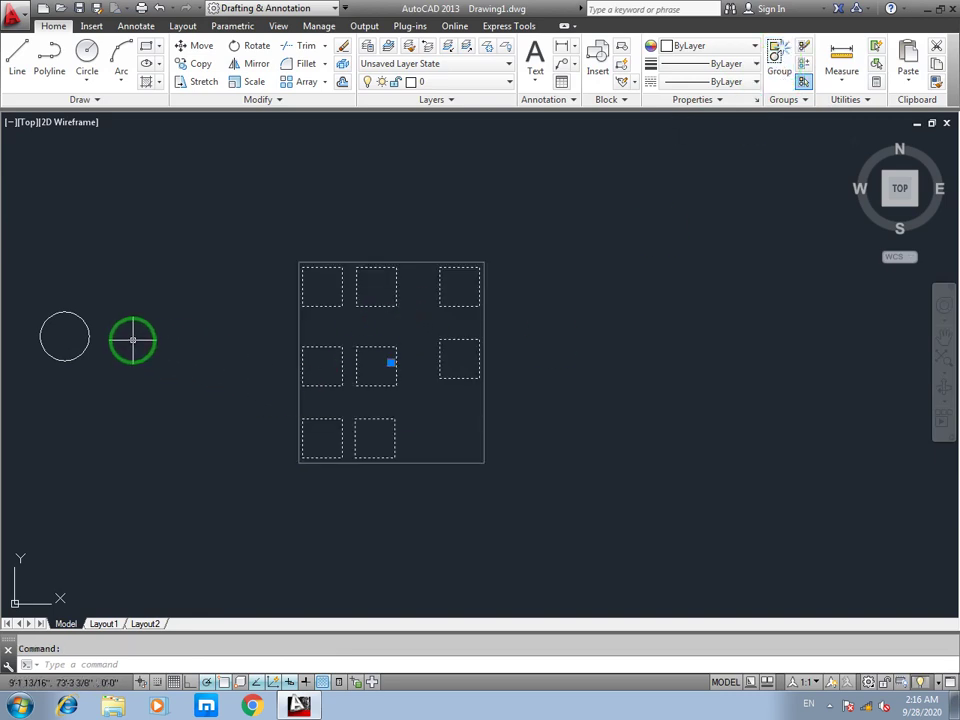
pyautogui.press('Escape')
# Step: Move the circle from the far left edge to just left of the squares
pyautogui.click(84, 352)
pyautogui.click(21, 411)
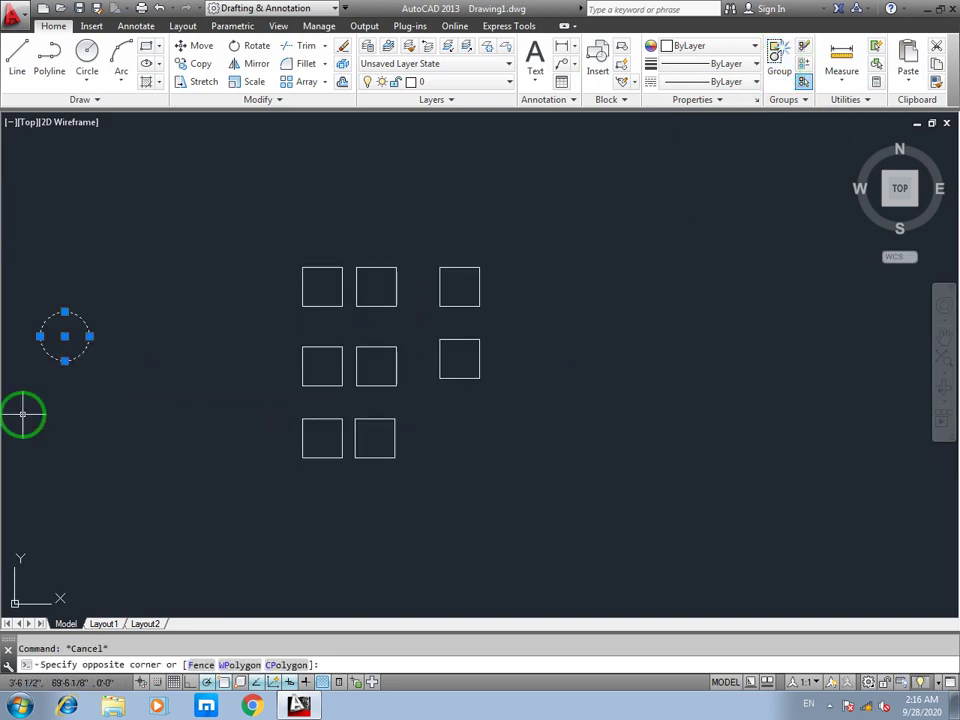
pyautogui.click(71, 411)
pyautogui.write('m')
pyautogui.press('space')
pyautogui.click(84, 420)
pyautogui.click(262, 452)
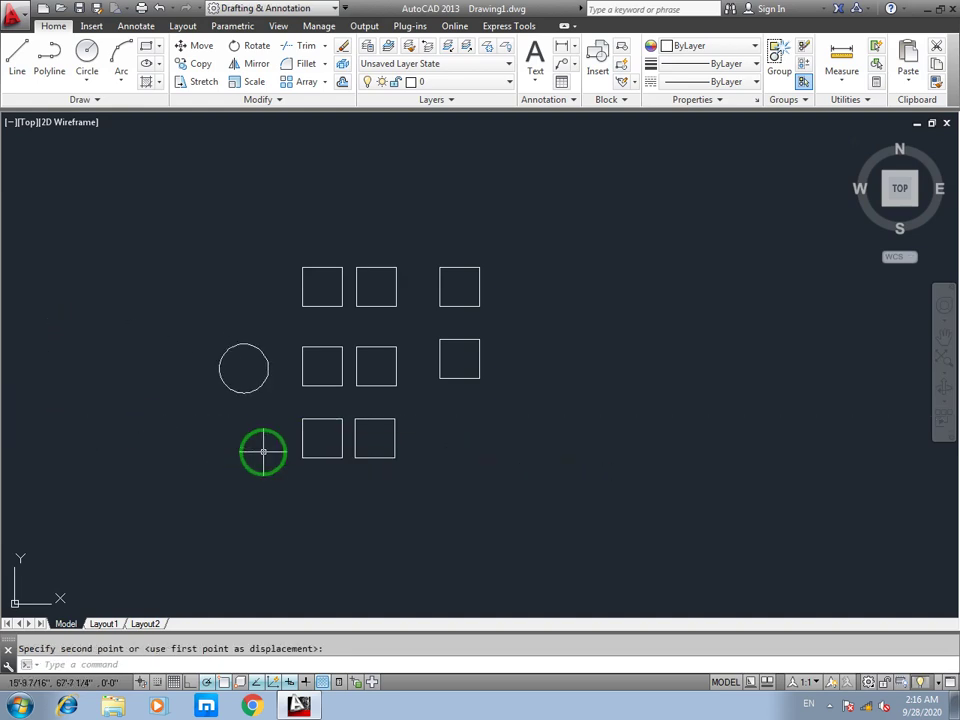
# Step: Reselect the eight grouped squares with a selection window
pyautogui.click(394, 268)
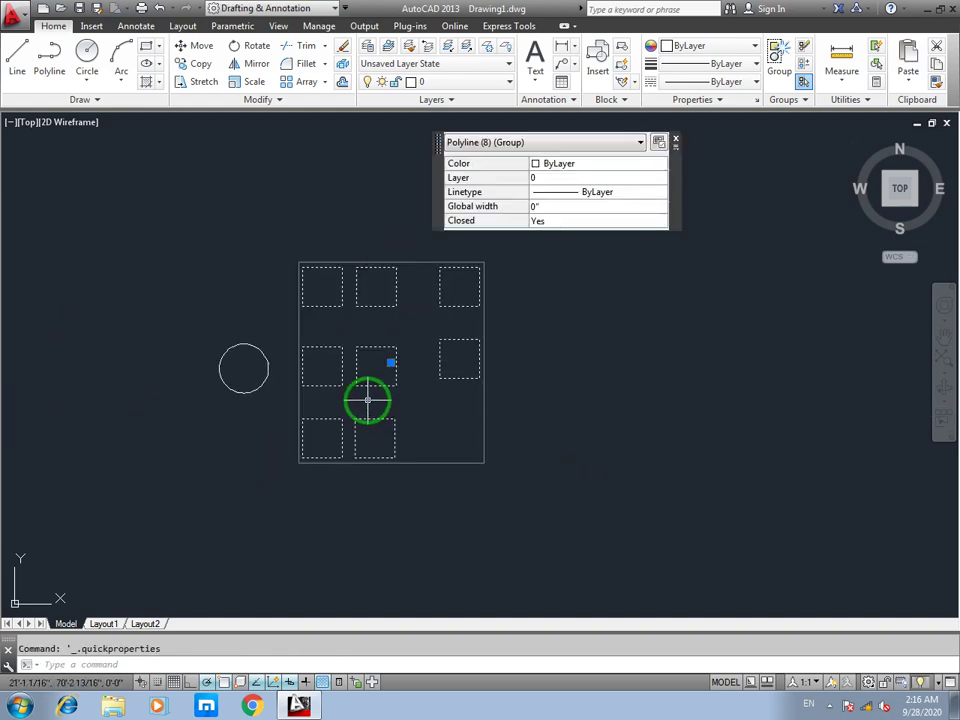
pyautogui.press('Escape')
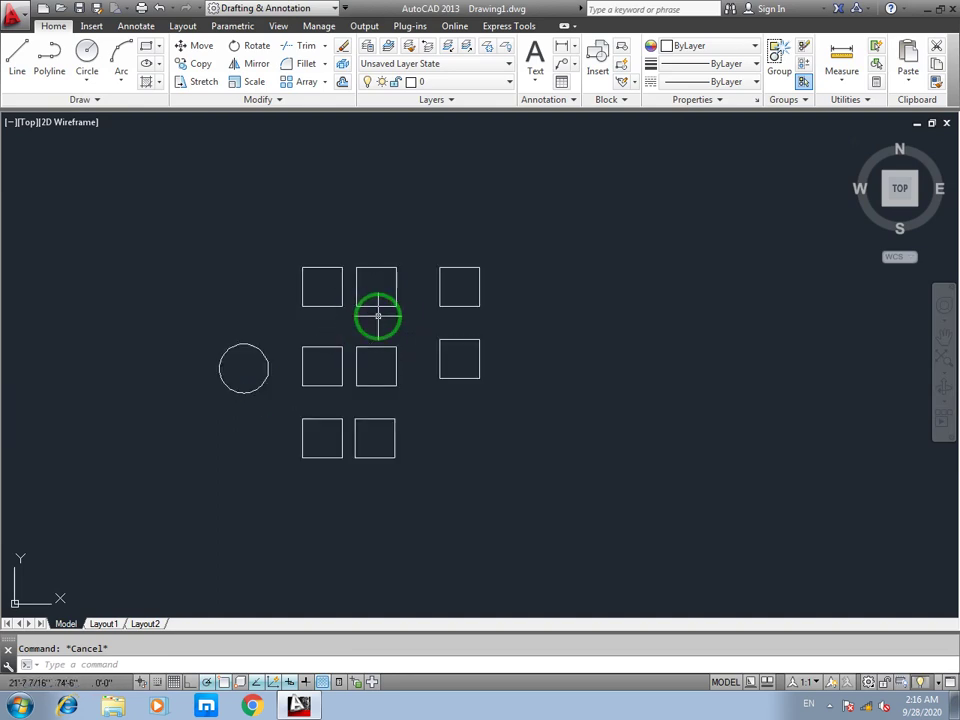
pyautogui.click(529, 228)
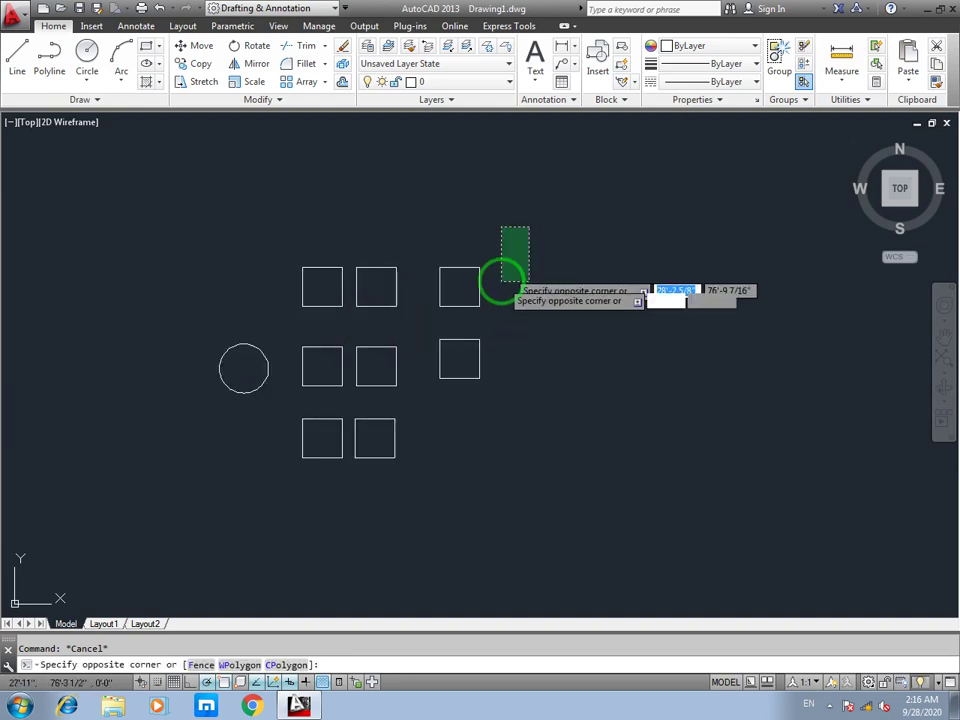
pyautogui.click(373, 424)
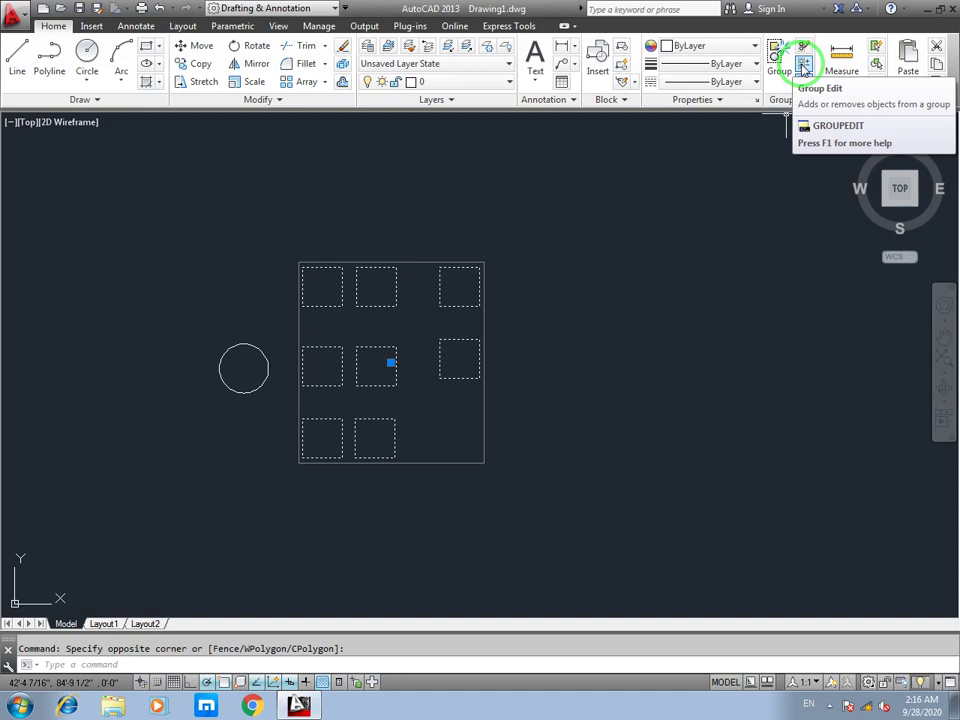
# Step: Add the circle to the squares' group with Group Edit and confirm it selects all nine objects
pyautogui.click(804, 68)
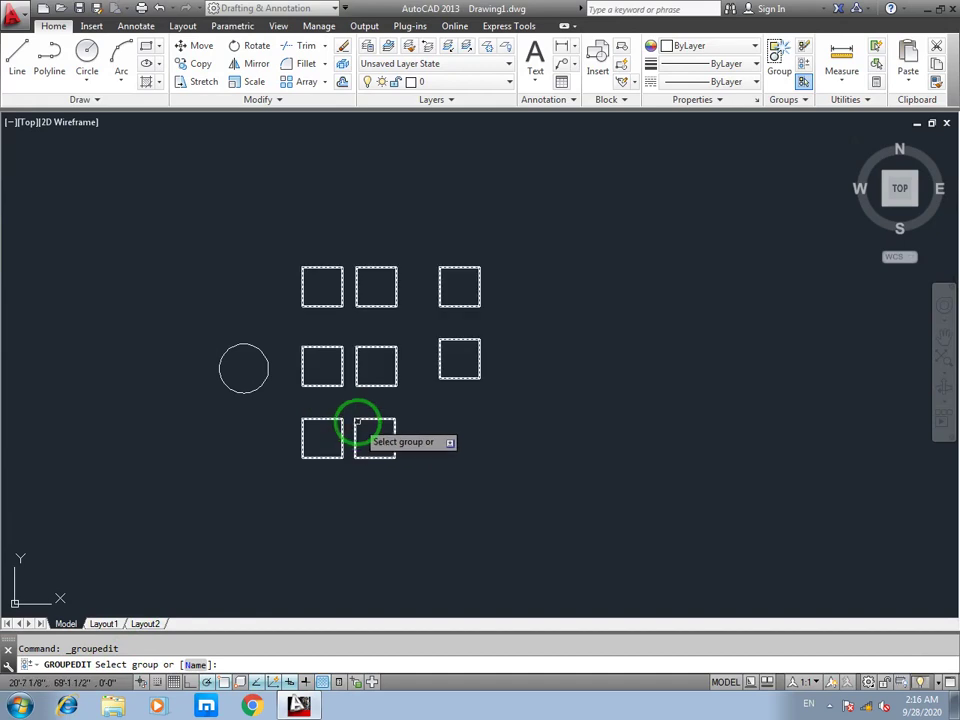
pyautogui.click(358, 424)
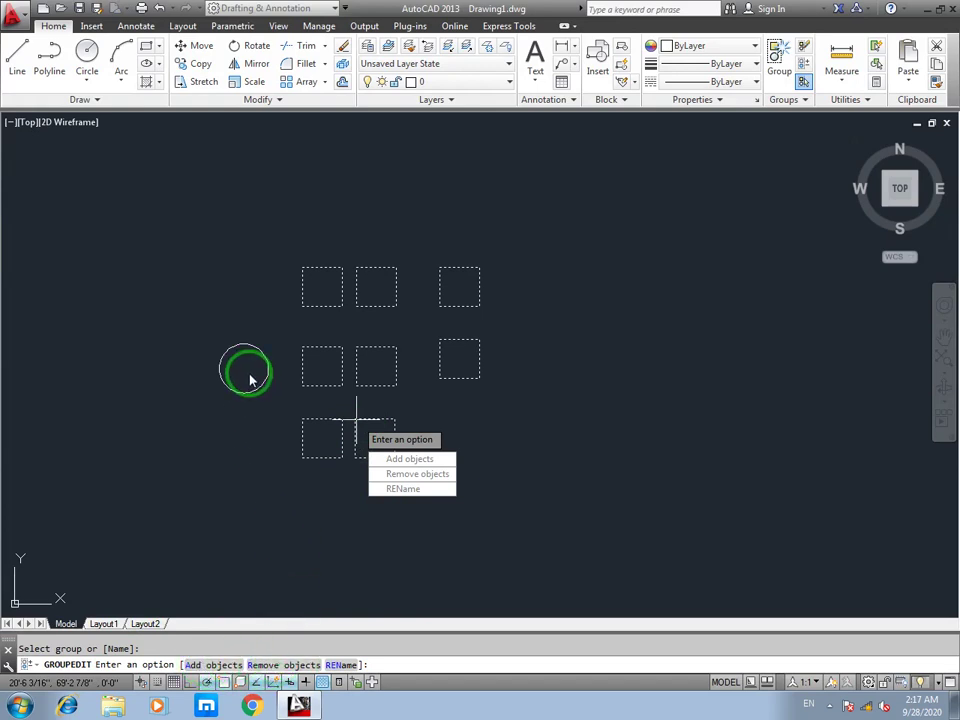
pyautogui.click(224, 665)
pyautogui.click(229, 667)
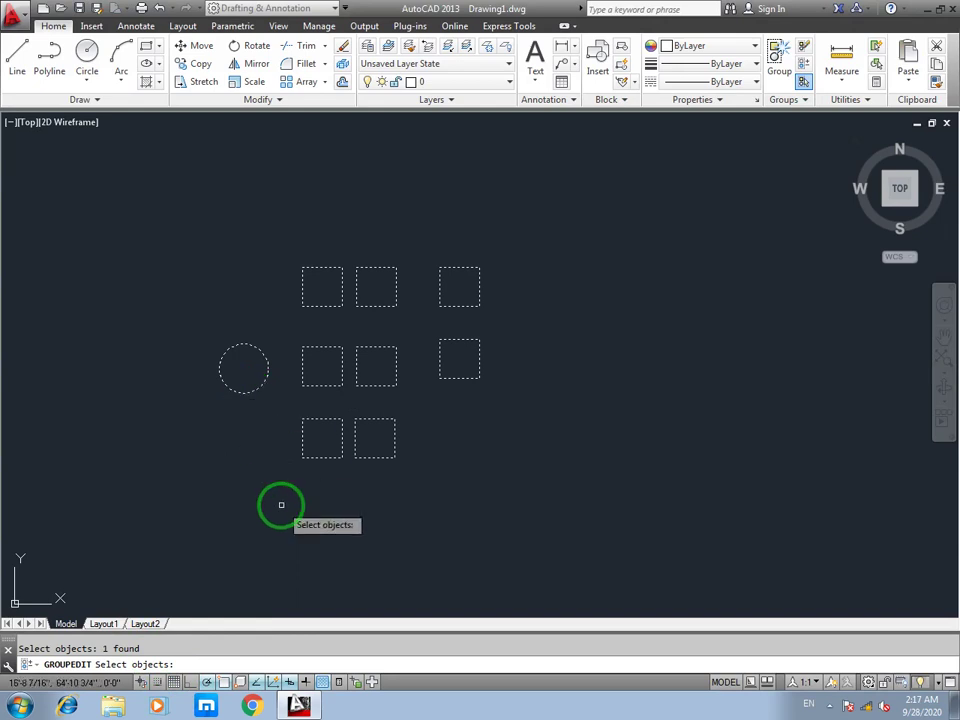
pyautogui.press('Return')
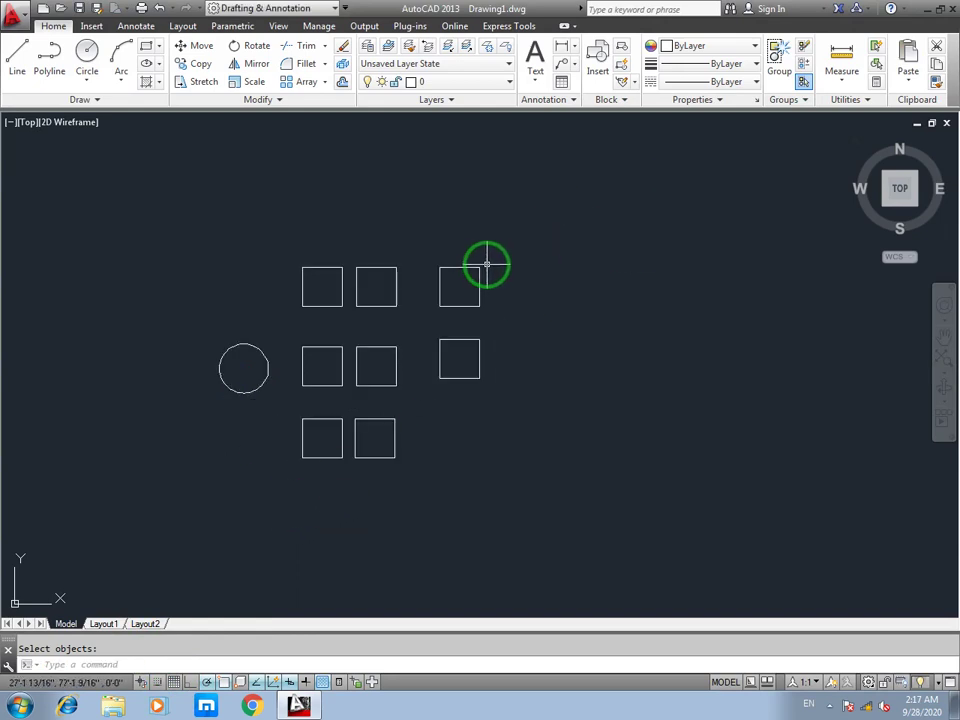
pyautogui.click(477, 269)
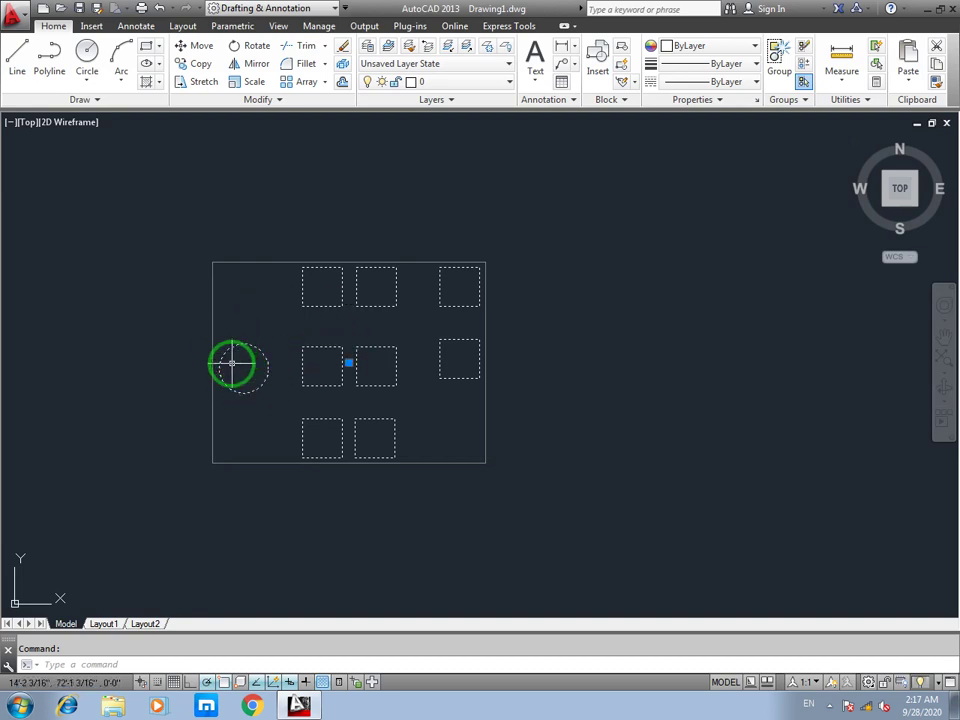
pyautogui.moveTo(403, 373)
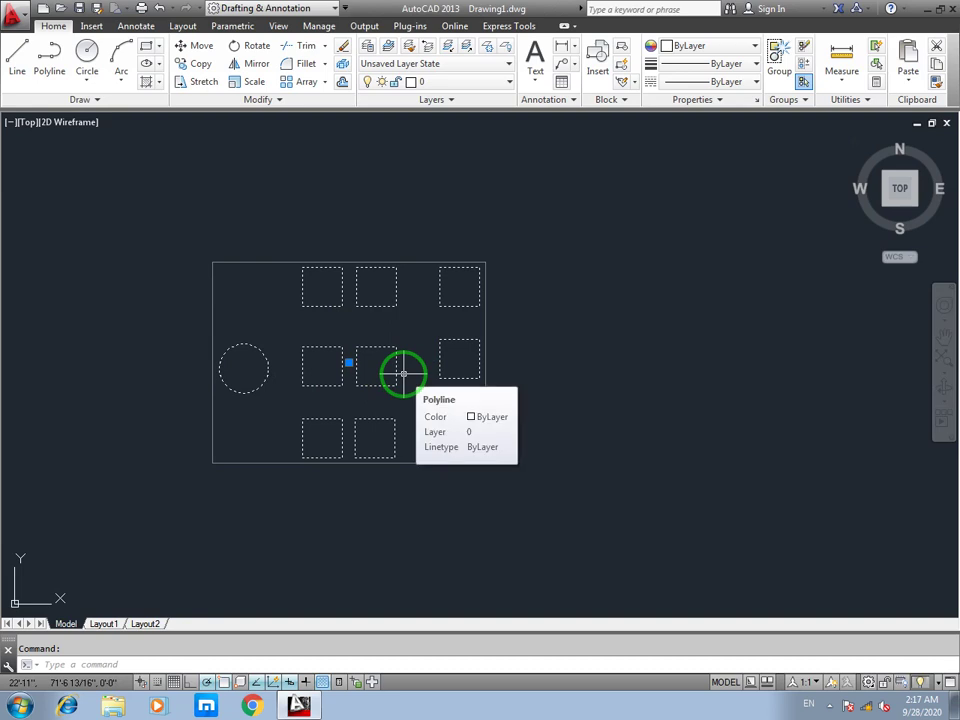
pyautogui.press('Escape')
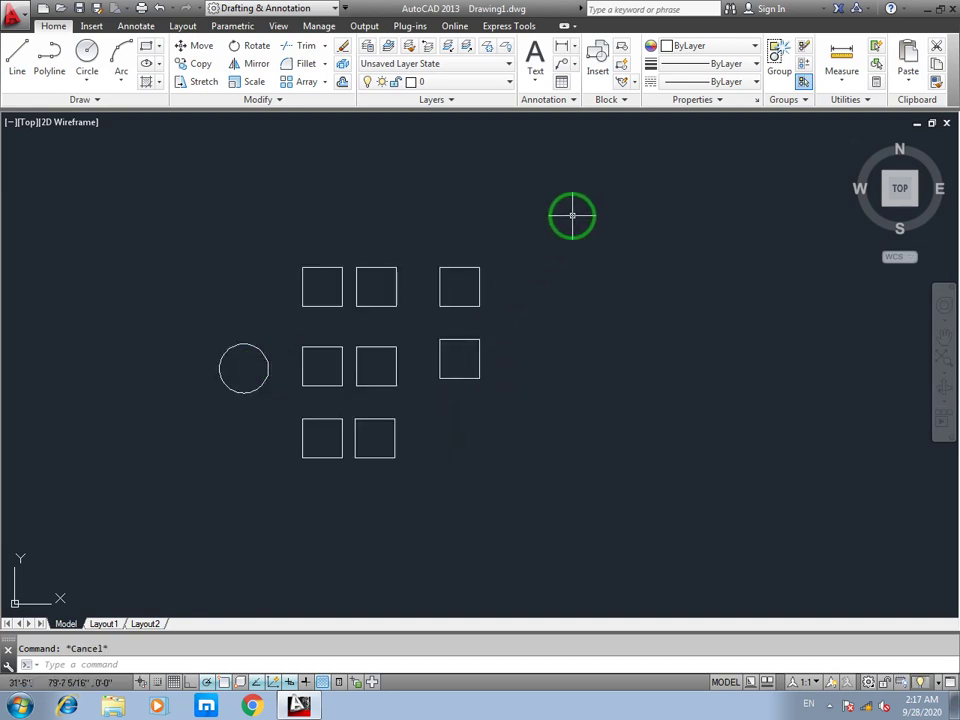
# Step: Remove the circle from the group with Group Edit's Remove objects option, then verify the group
pyautogui.click(804, 64)
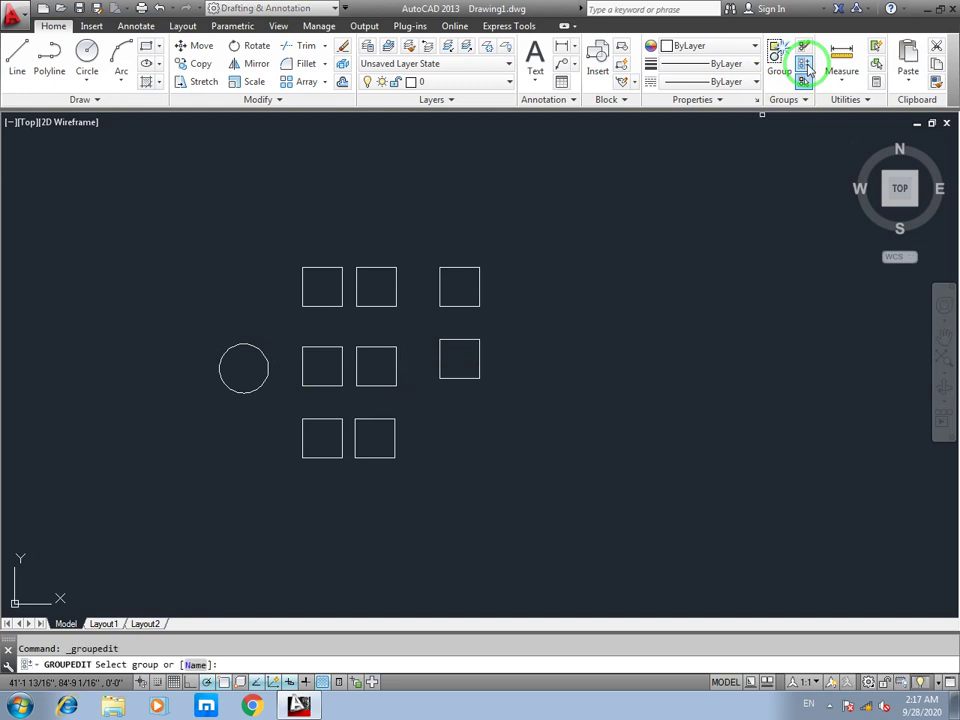
pyautogui.press('Escape')
pyautogui.click(479, 287)
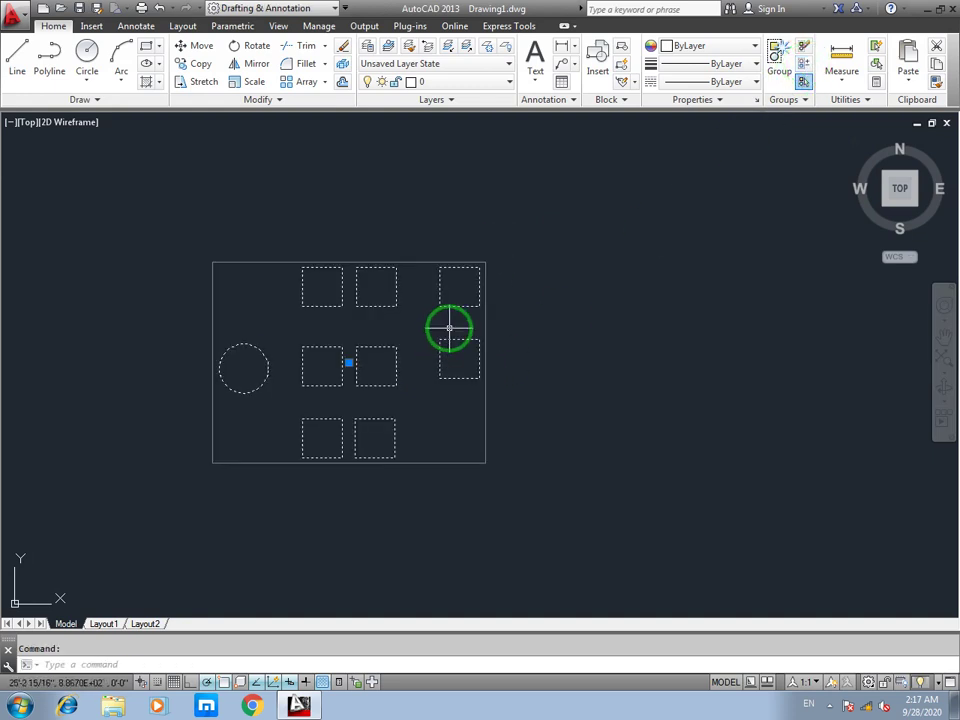
pyautogui.click(810, 66)
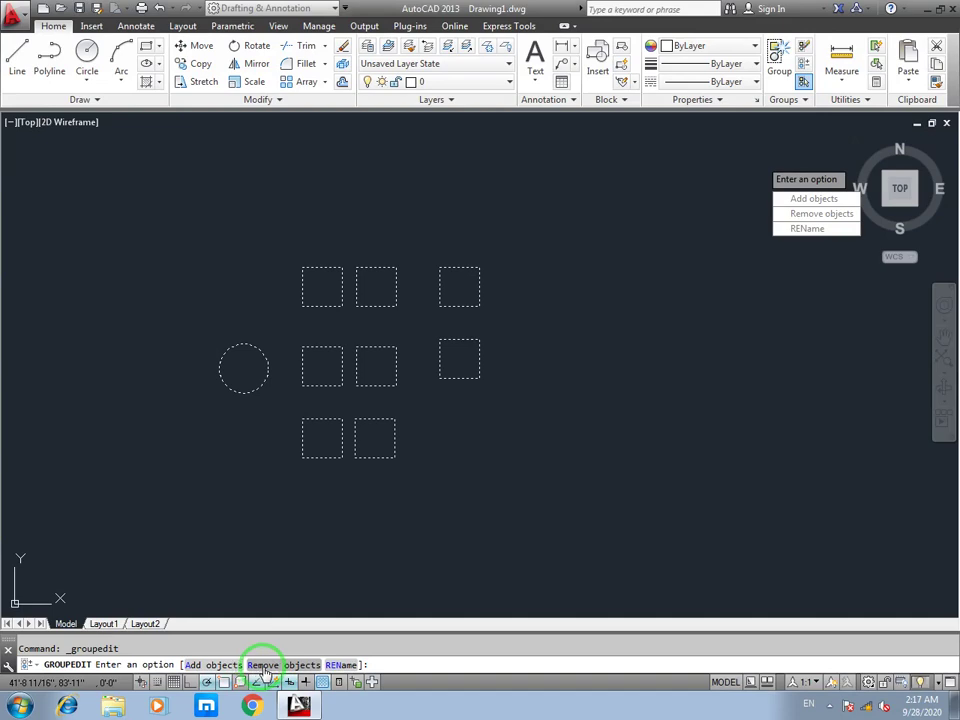
pyautogui.click(260, 665)
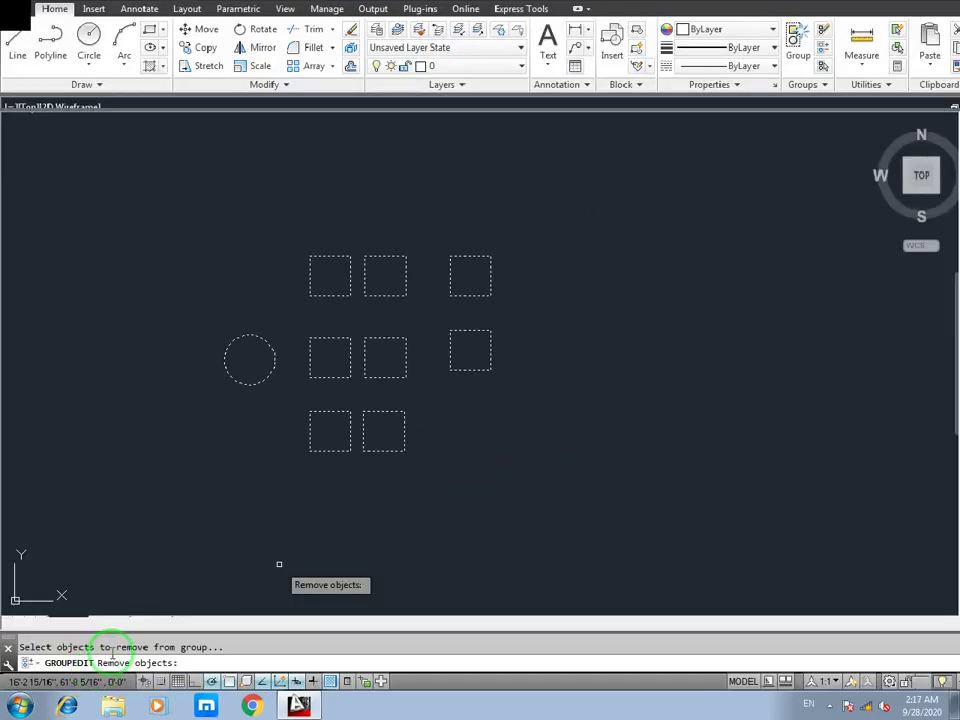
pyautogui.moveTo(289, 407); pyautogui.dragTo(255, 390)
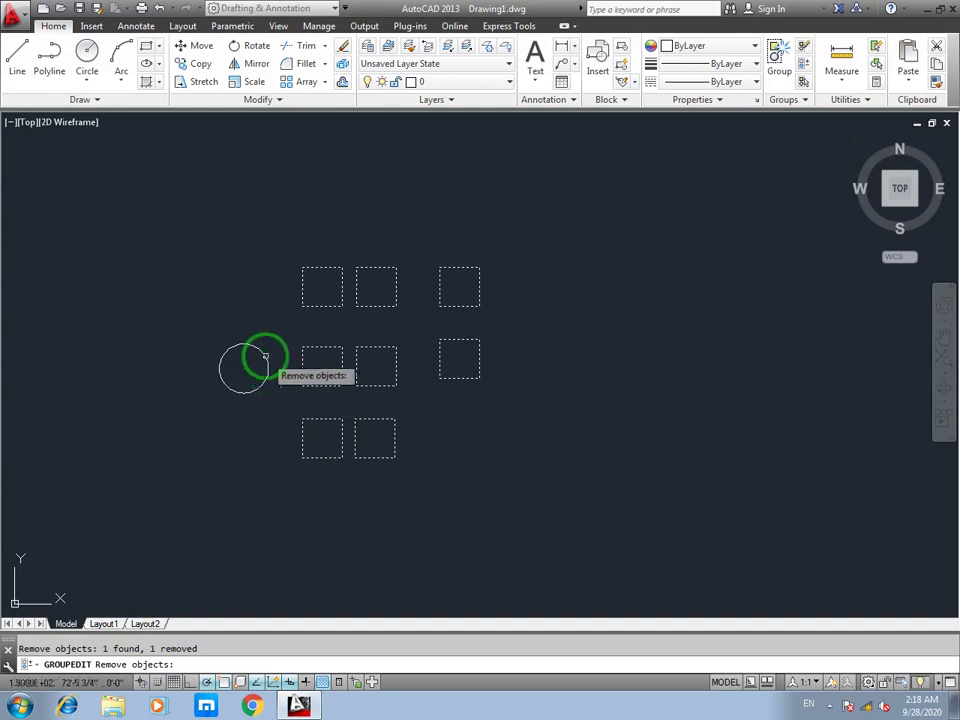
pyautogui.press('Return')
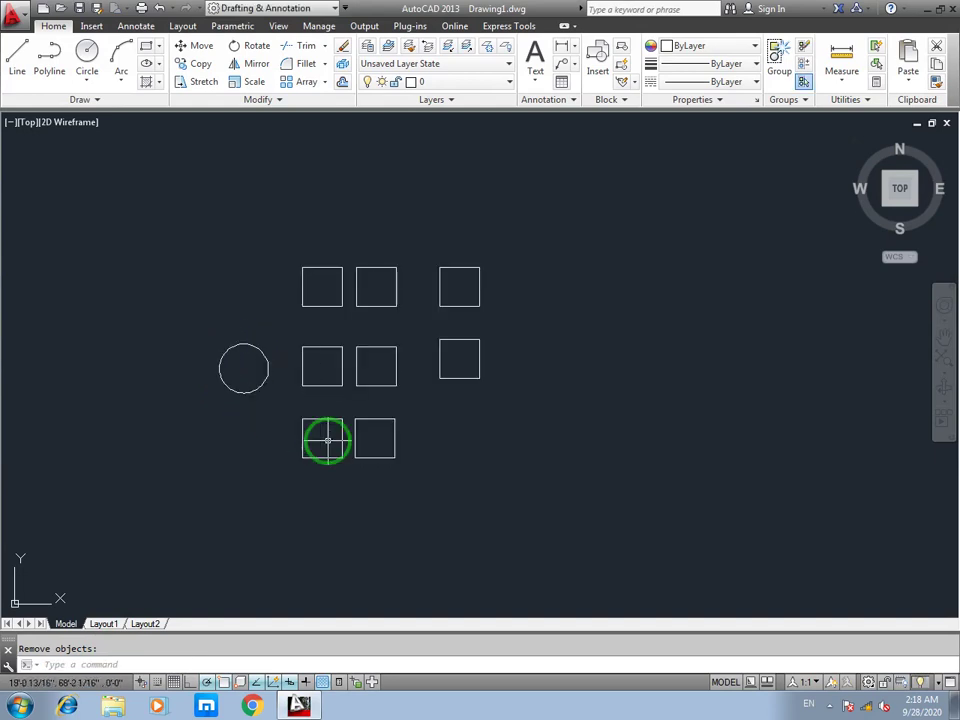
pyautogui.click(473, 267)
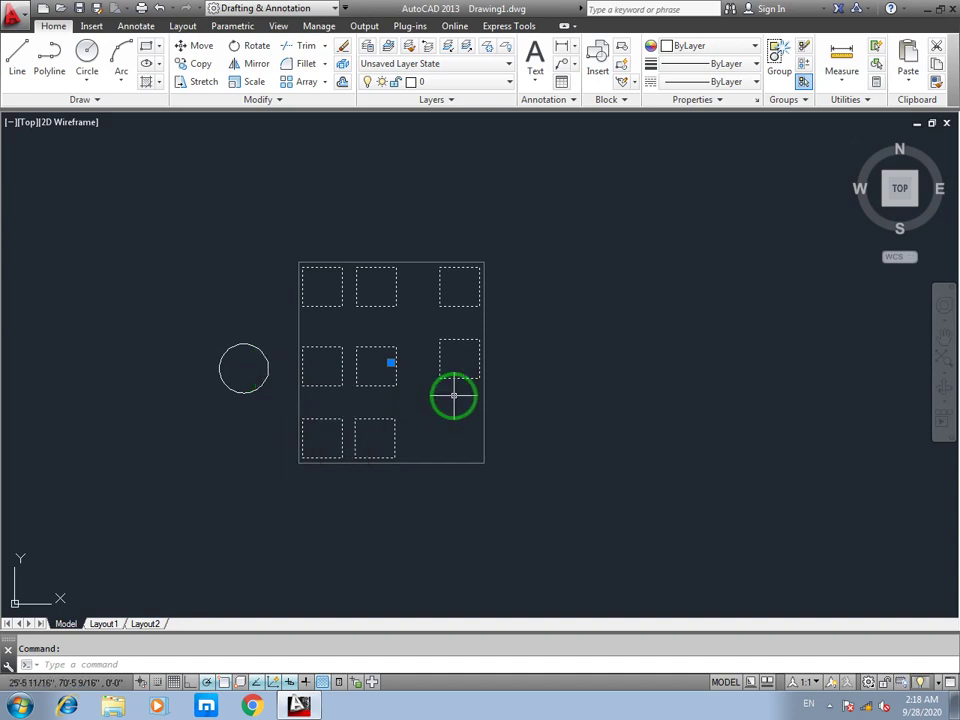
# Step: Shift the grouped squares further to the right
pyautogui.click(391, 362)
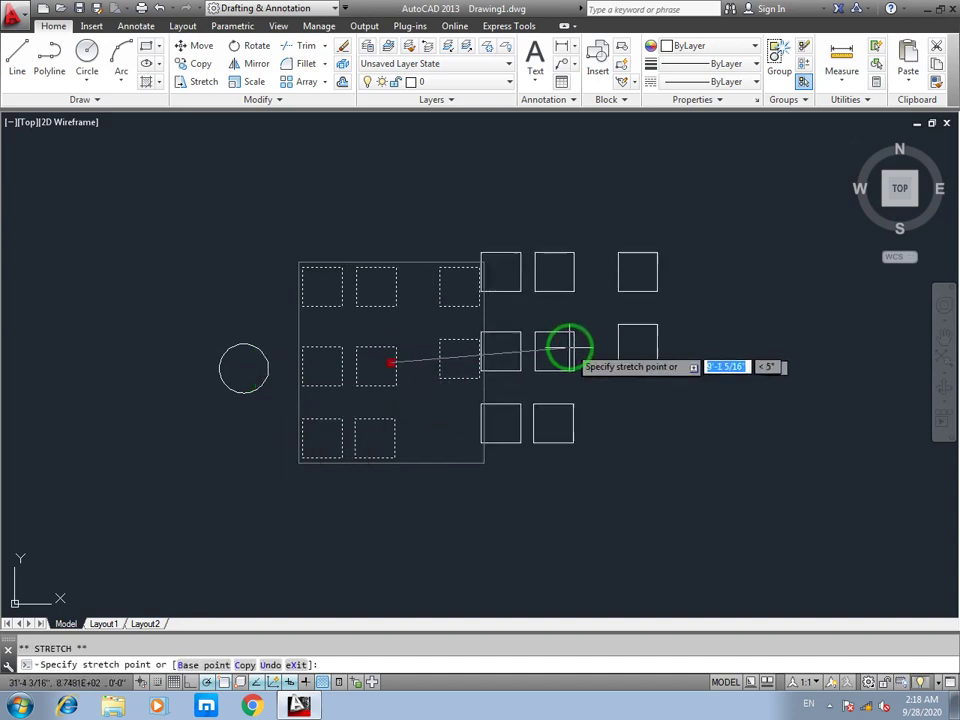
pyautogui.click(570, 346)
pyautogui.click(572, 346)
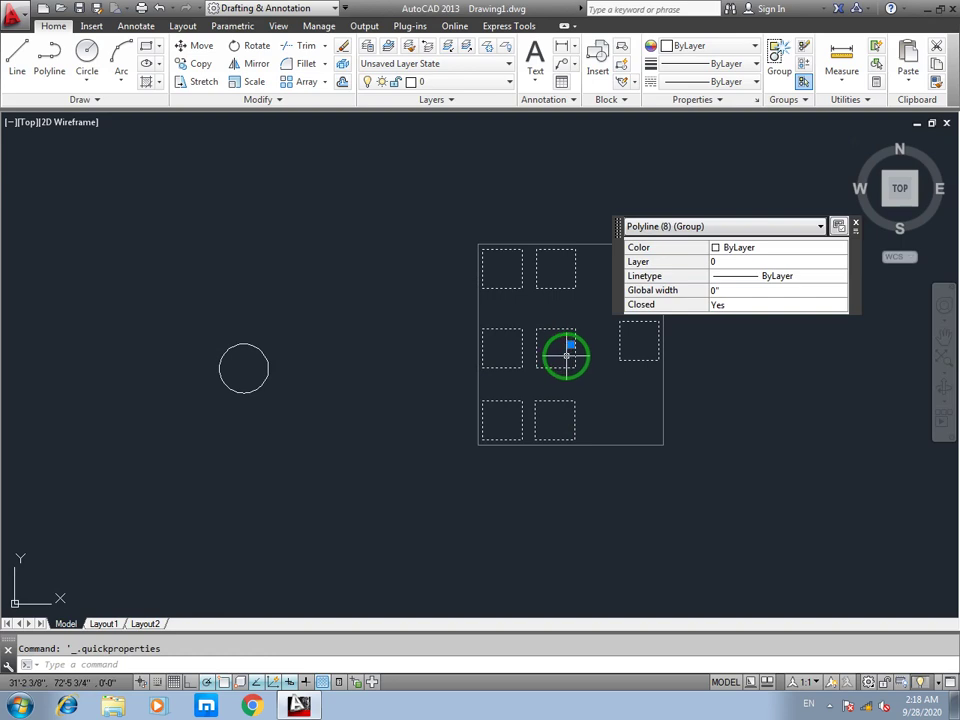
pyautogui.press('Escape')
# Step: Window-select the eight grouped squares together with the circle
pyautogui.moveTo(568, 343); pyautogui.dragTo(456, 381, button='middle')
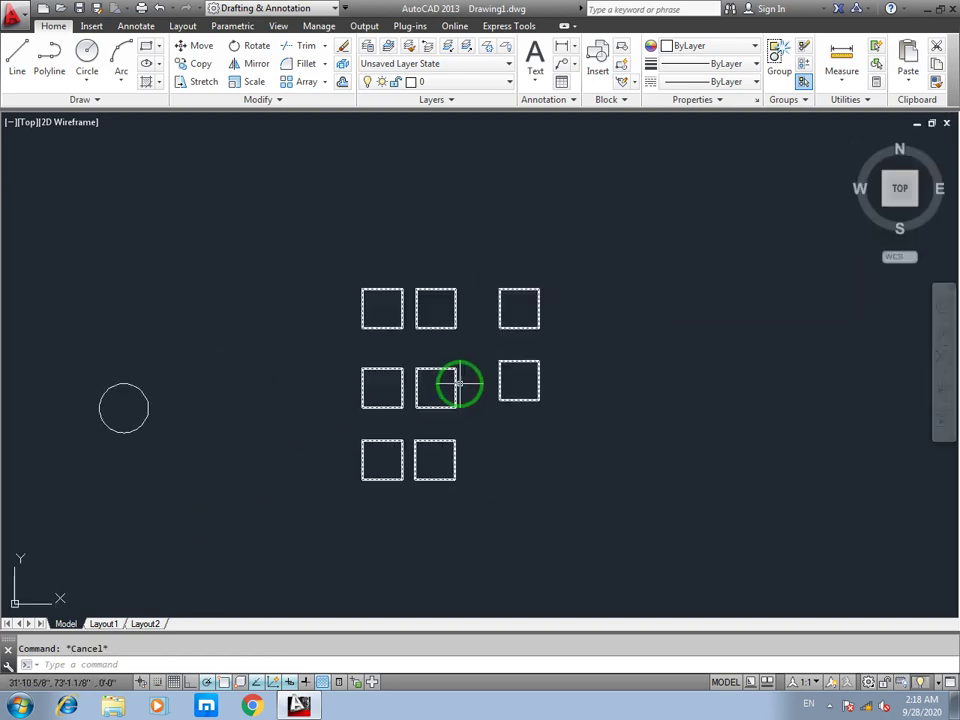
pyautogui.scroll(-2, 456, 381)
pyautogui.click(458, 198)
pyautogui.click(236, 407)
pyautogui.click(189, 546)
# Step: Erase all nine objects, then open Computer-CAD-Block.dwg from the Desktop
pyautogui.click(291, 490)
pyautogui.press('Delete')
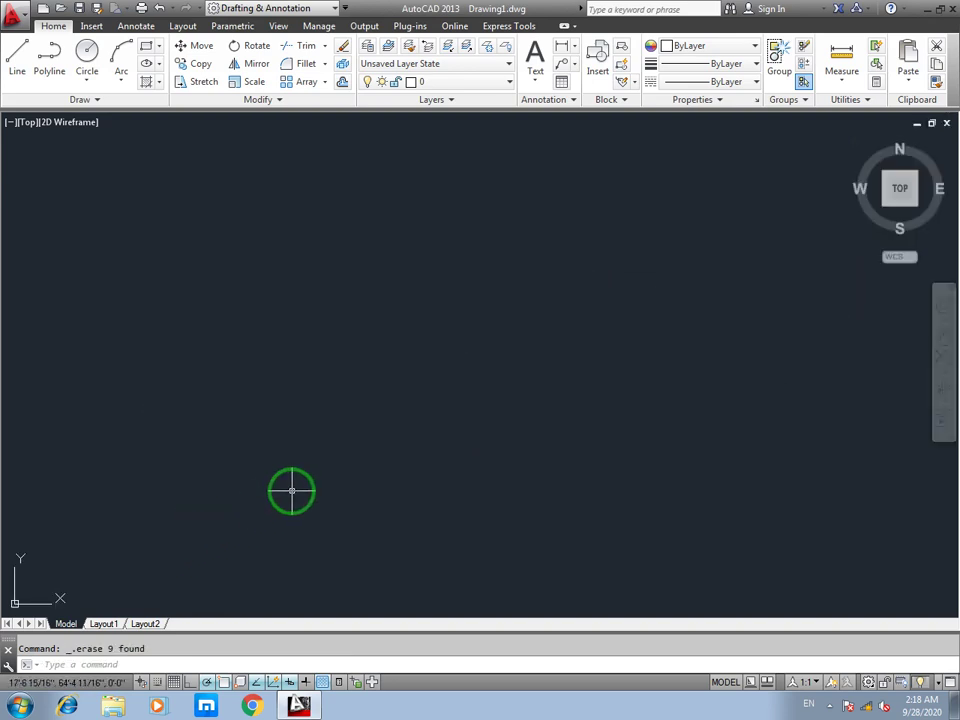
pyautogui.hotkey('ctrl', 'o')
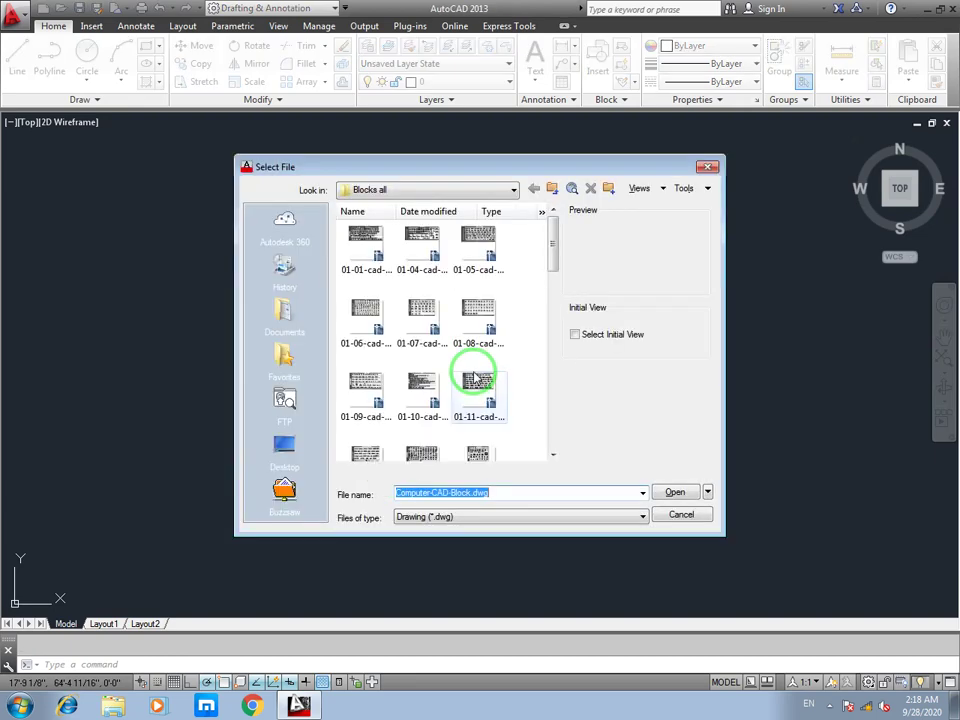
pyautogui.click(286, 452)
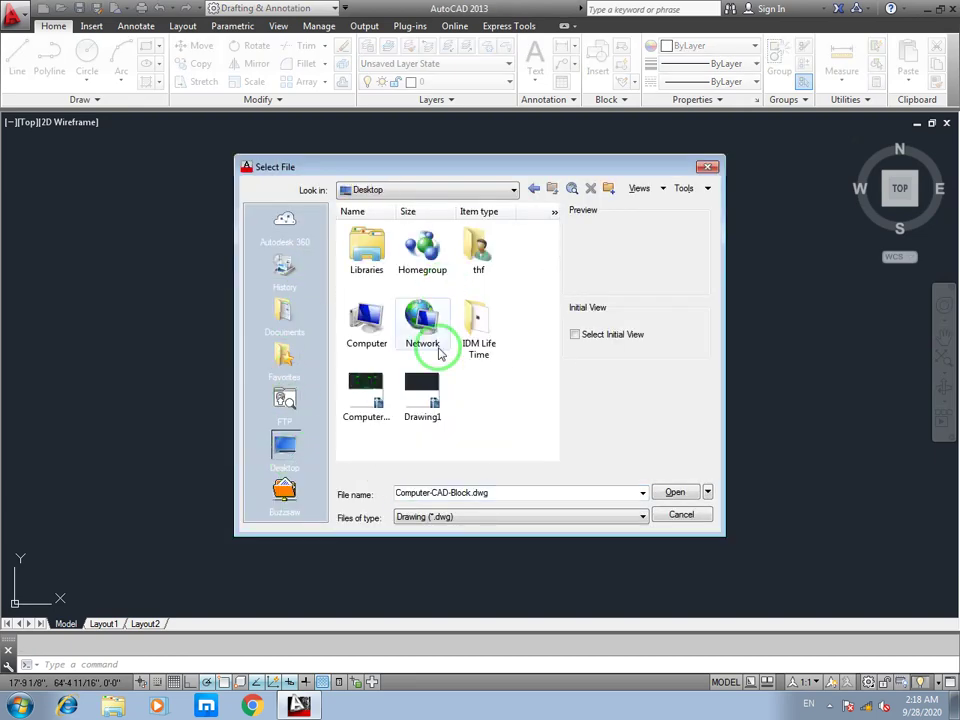
pyautogui.doubleClick(370, 398)
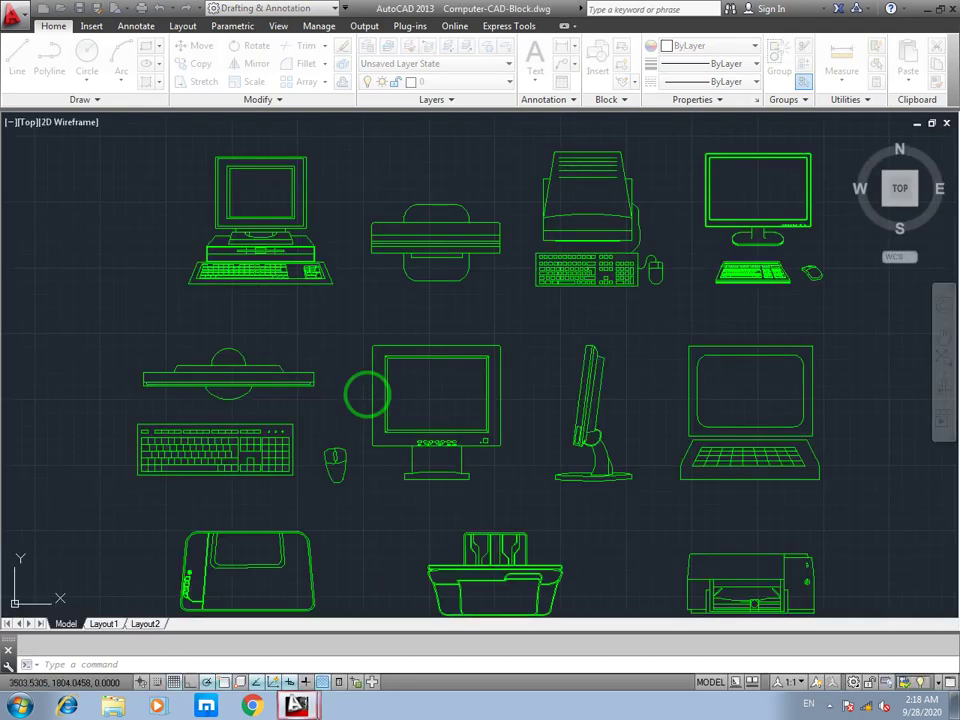
# Step: Zoom and pan the view onto the desktop computer and begin window-selecting it
pyautogui.scroll(-3, 368, 375)
pyautogui.scroll(4, 345, 345)
pyautogui.scroll(2, 338, 338)
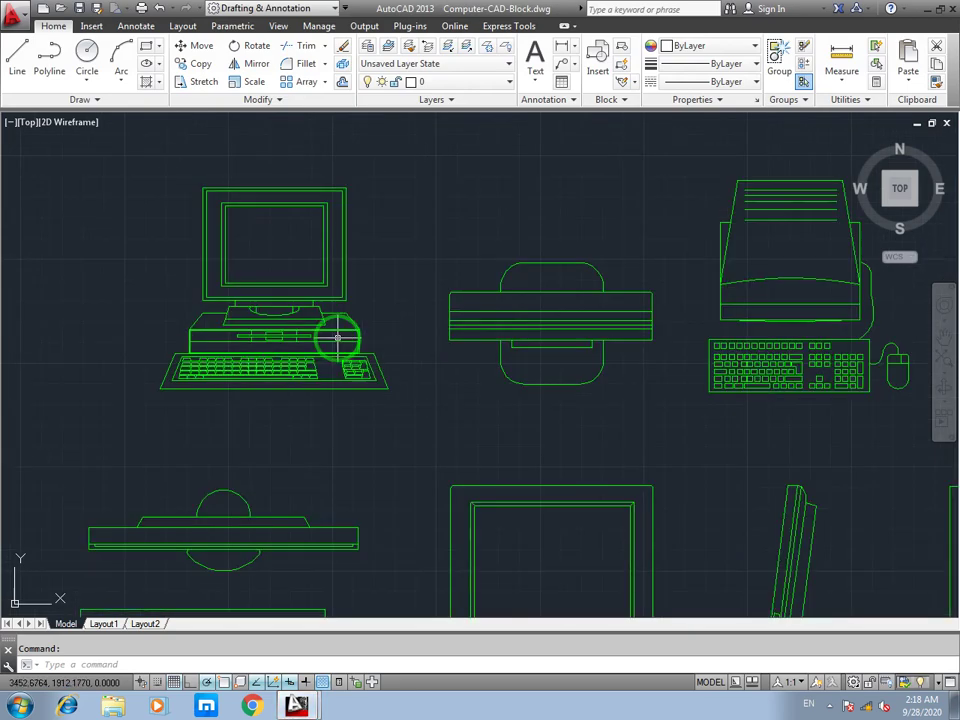
pyautogui.scroll(2, 476, 332)
pyautogui.click(612, 325)
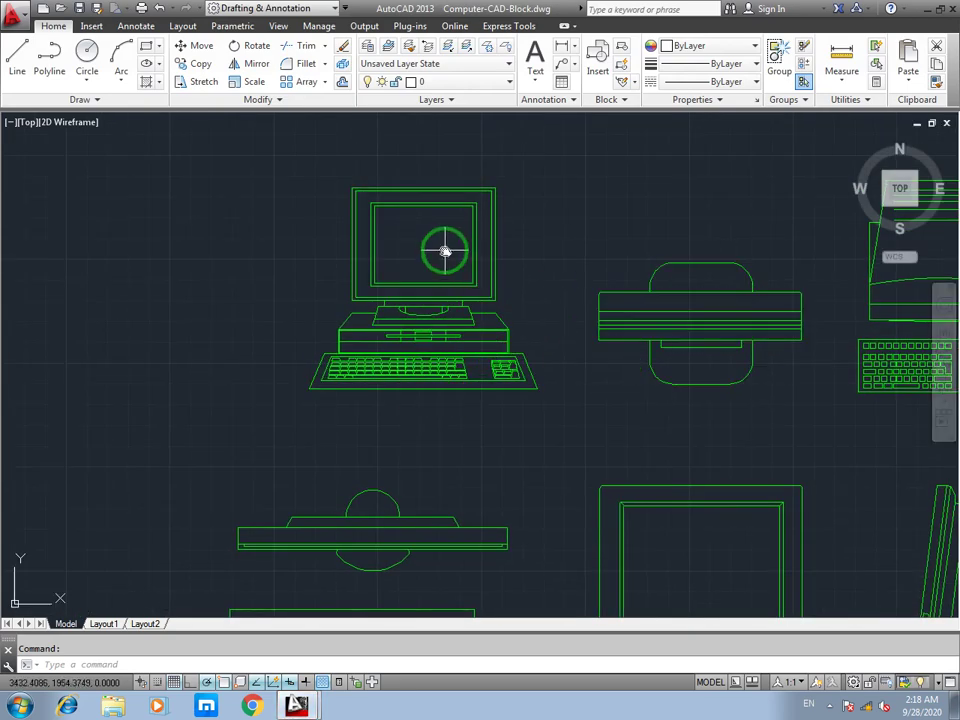
pyautogui.click(511, 180)
pyautogui.click(345, 413)
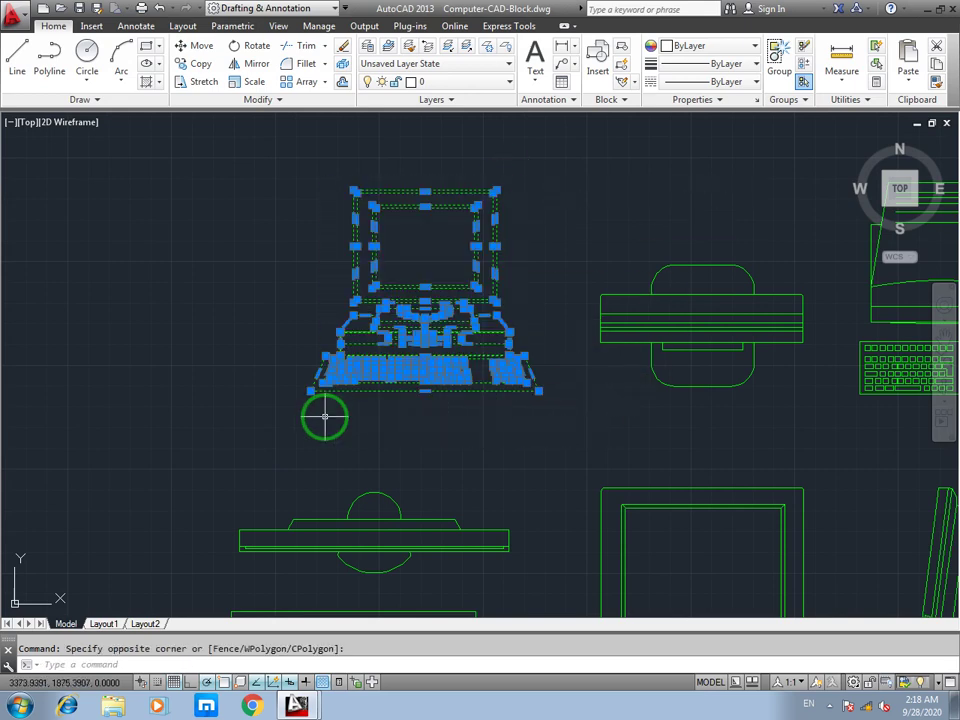
pyautogui.scroll(5, 473, 349)
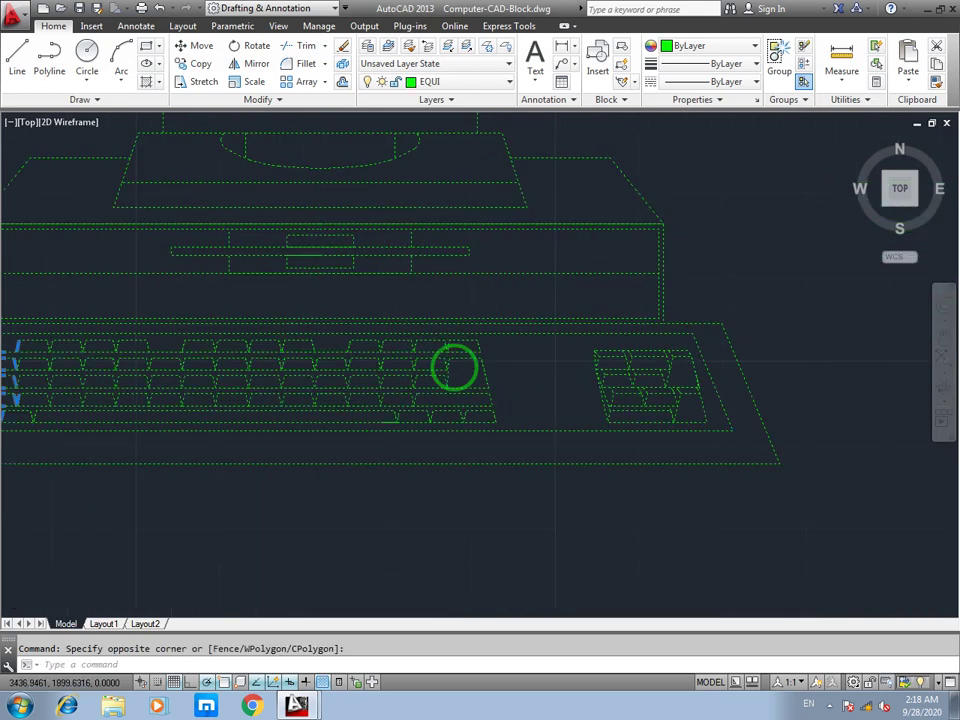
pyautogui.scroll(-5, 463, 378)
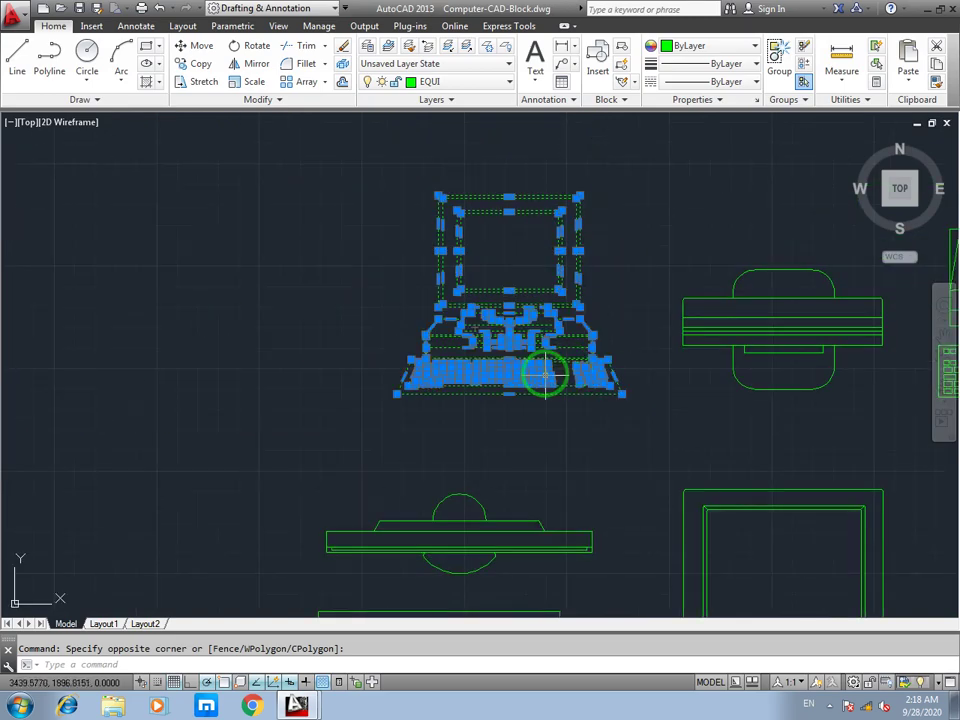
pyautogui.press('Escape')
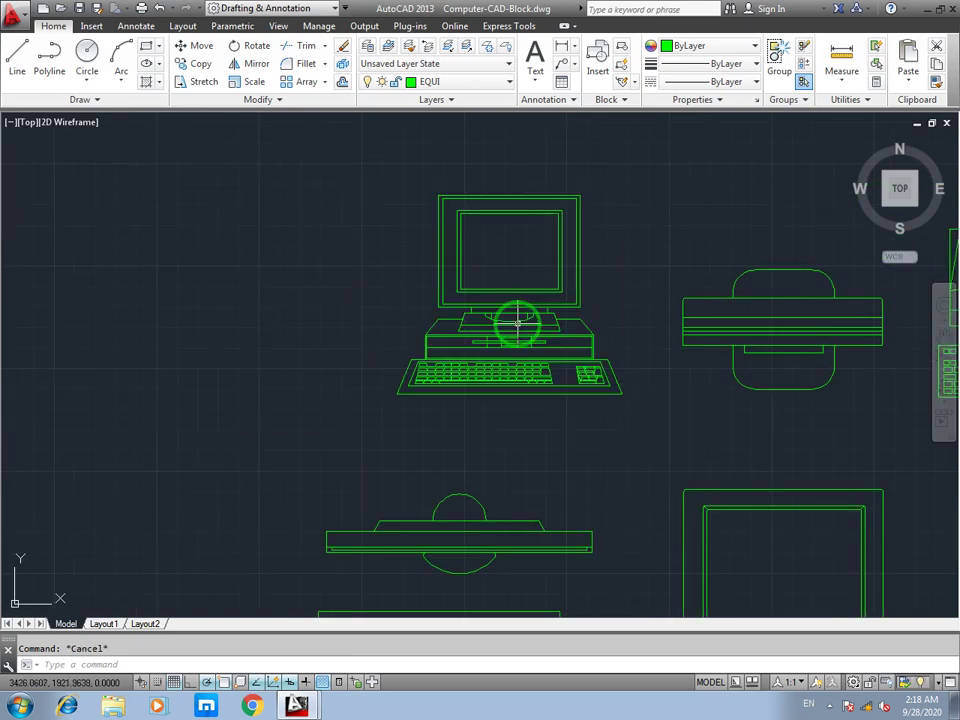
pyautogui.moveTo(561, 326)
pyautogui.mouseDown(button='middle')
pyautogui.moveTo(475, 310)
pyautogui.moveTo(470, 388)
pyautogui.mouseUp(button='middle')
pyautogui.scroll(3, 464, 340)
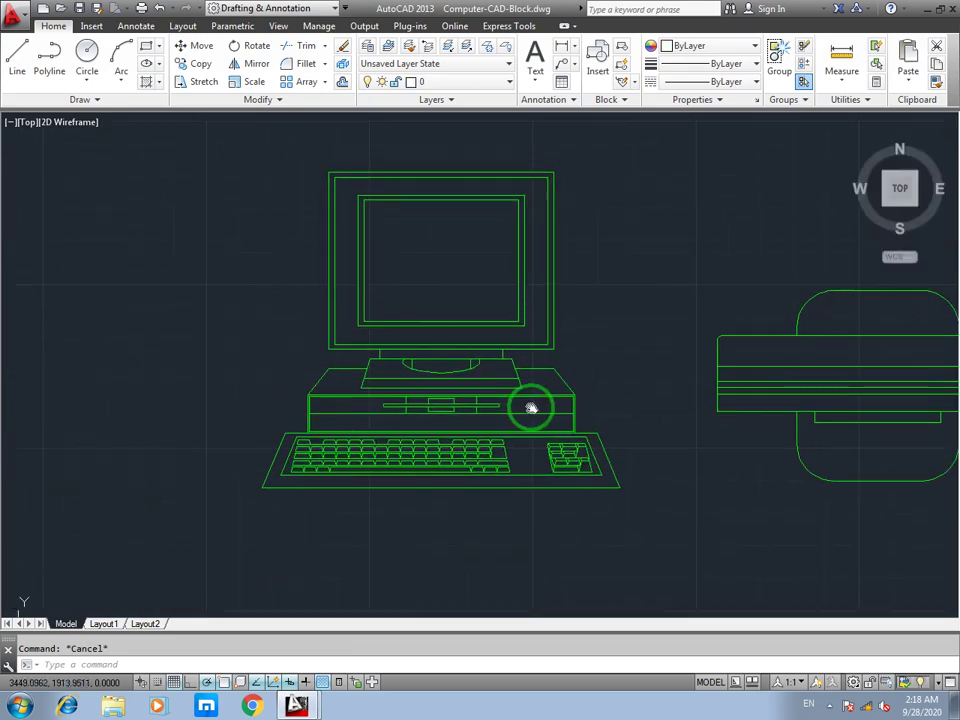
pyautogui.click(666, 150)
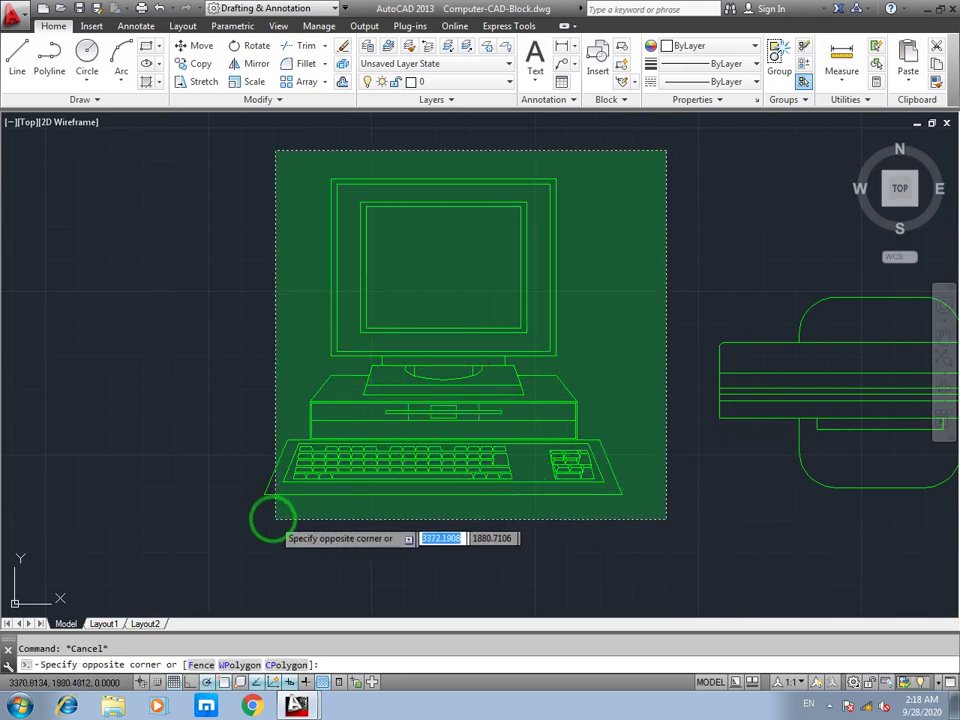
# Step: Group the desktop computer's selected parts into one unnamed group
pyautogui.click(262, 515)
pyautogui.write('g')
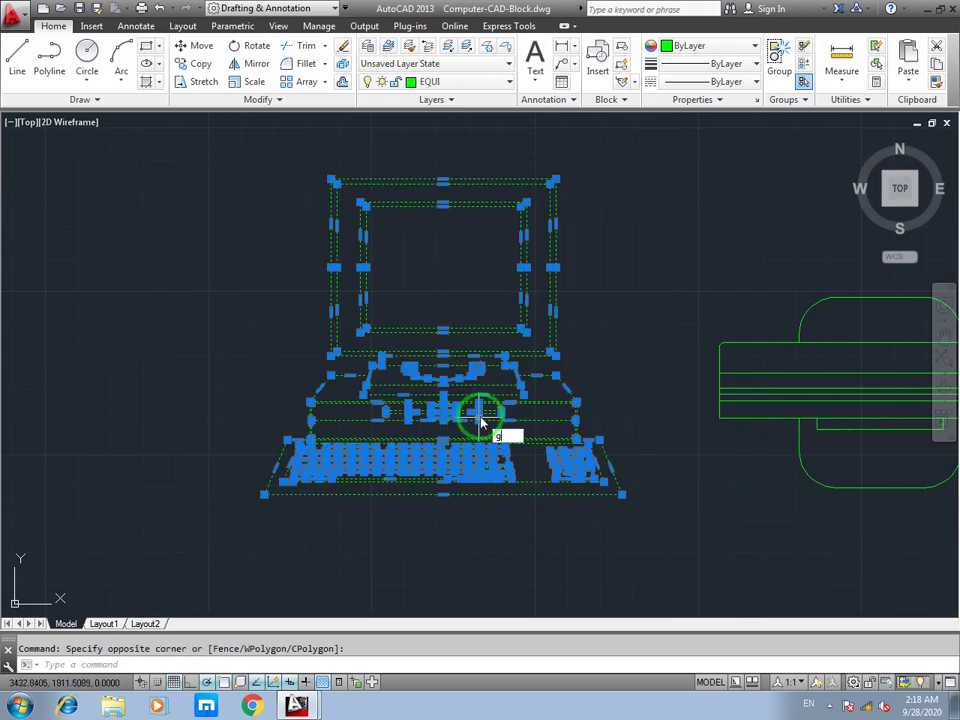
pyautogui.press('Return')
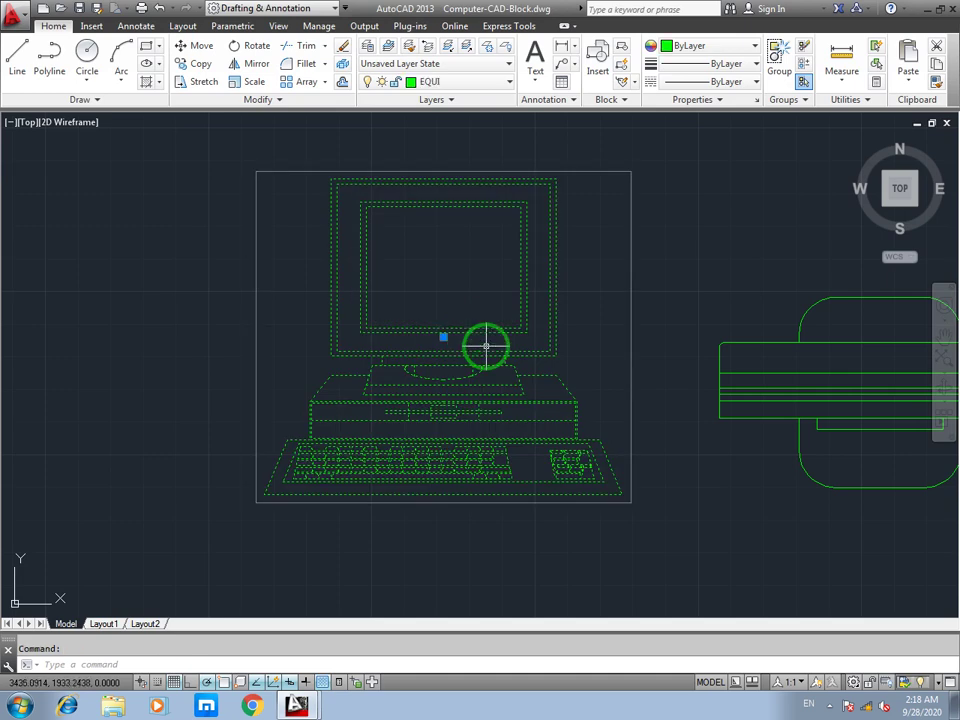
pyautogui.scroll(-2, 486, 345)
pyautogui.click(471, 344)
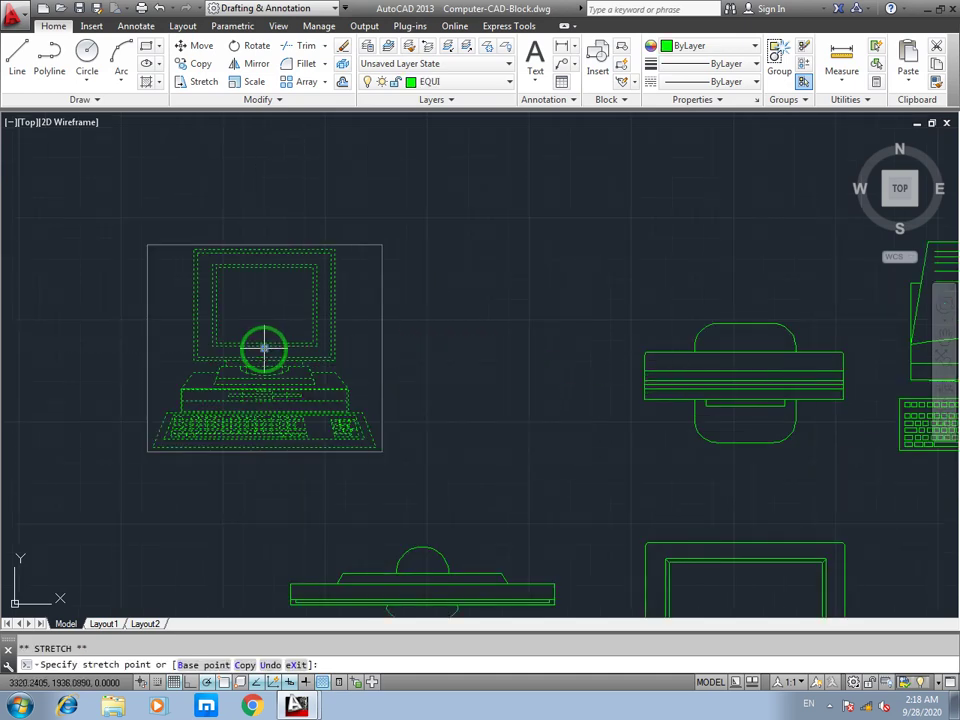
pyautogui.click(264, 348)
pyautogui.scroll(-3, 264, 348)
# Step: Select the computer group to confirm it holds 89 objects
pyautogui.click(346, 298)
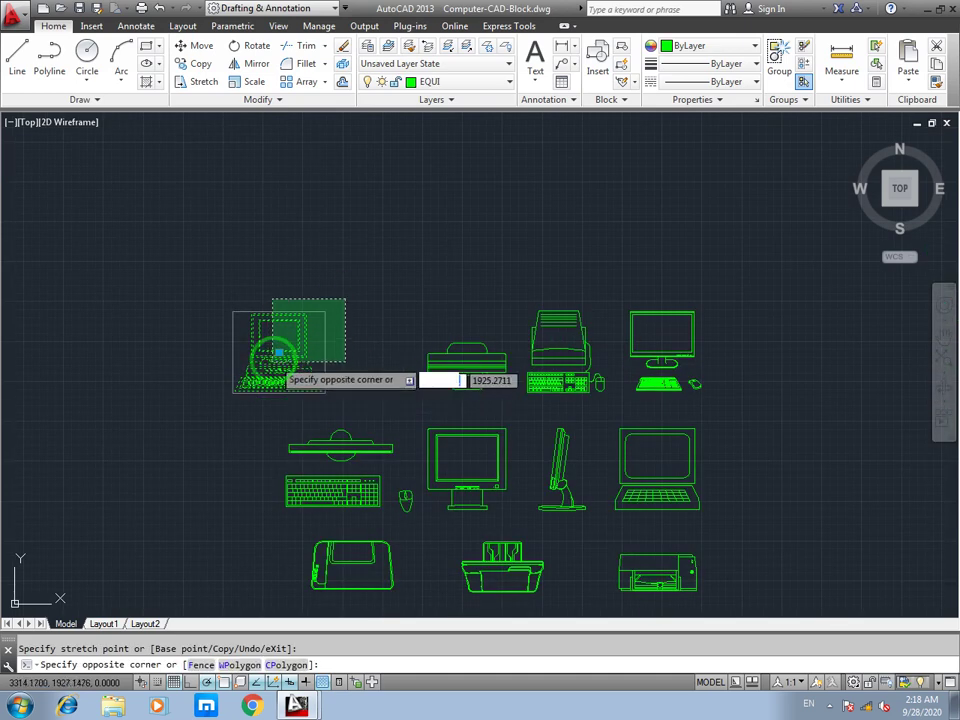
pyautogui.click(275, 357)
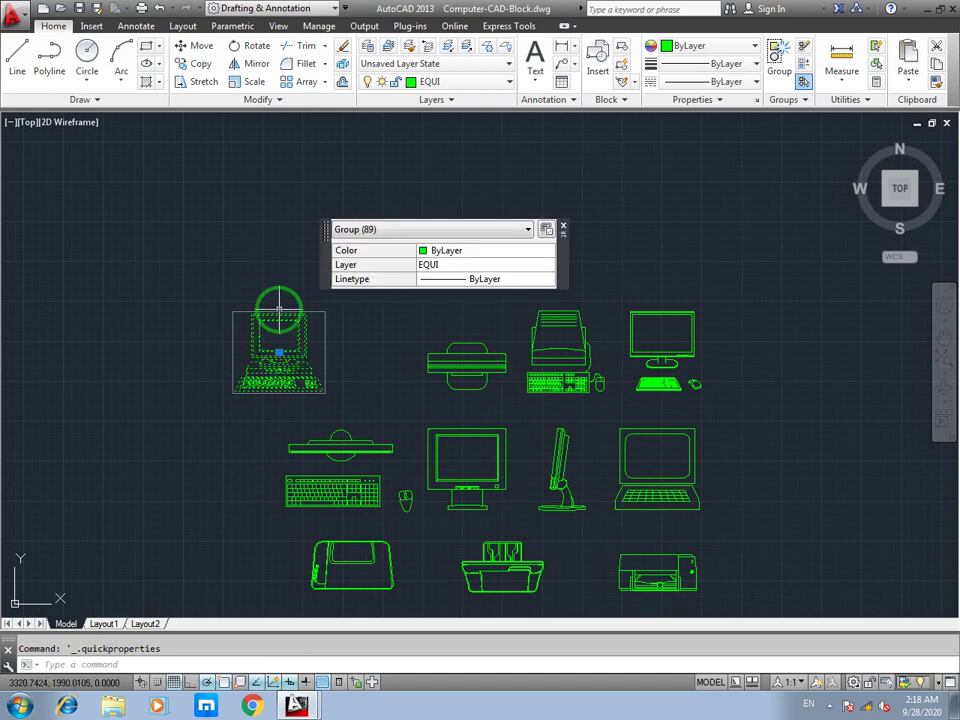
pyautogui.click(563, 226)
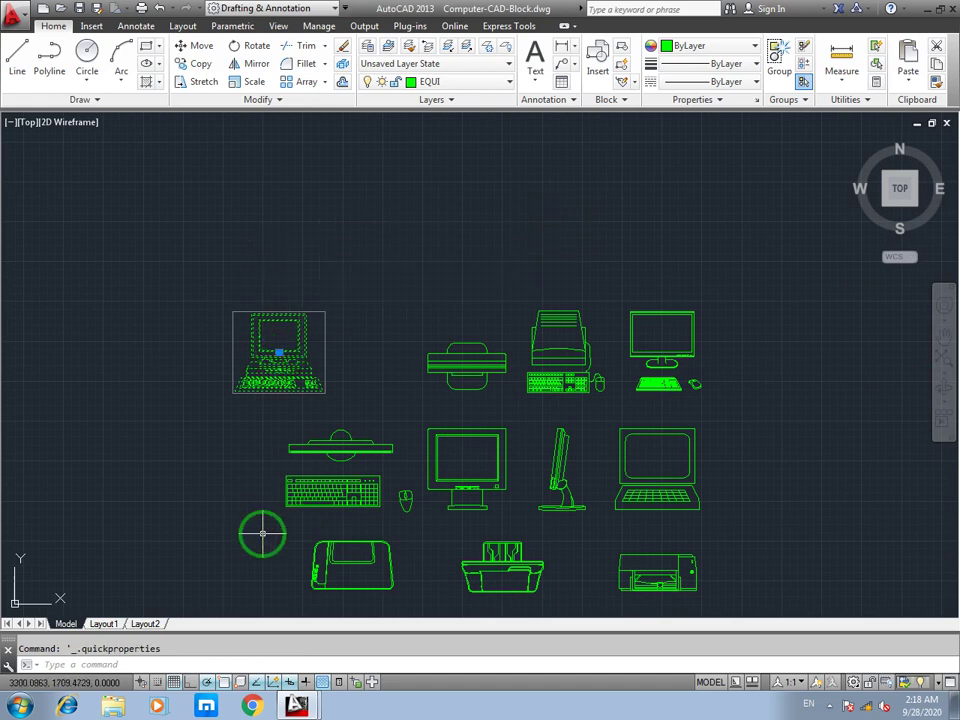
pyautogui.press('Escape')
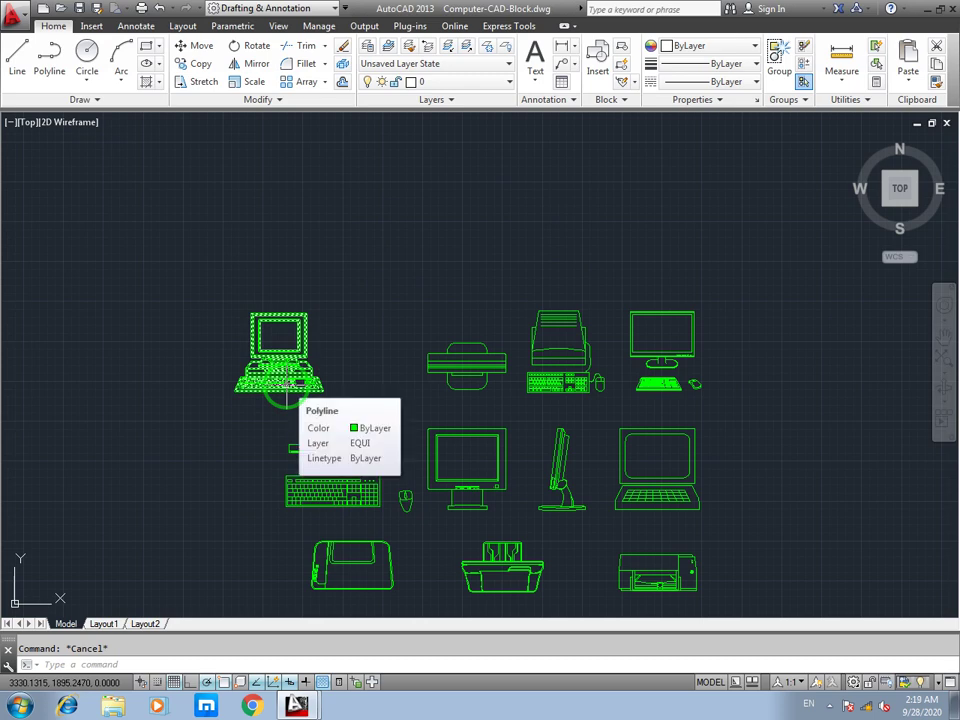
# Step: Close Computer-CAD-Block.dwg and answer the save-changes prompt
pyautogui.click(946, 124)
pyautogui.click(540, 388)
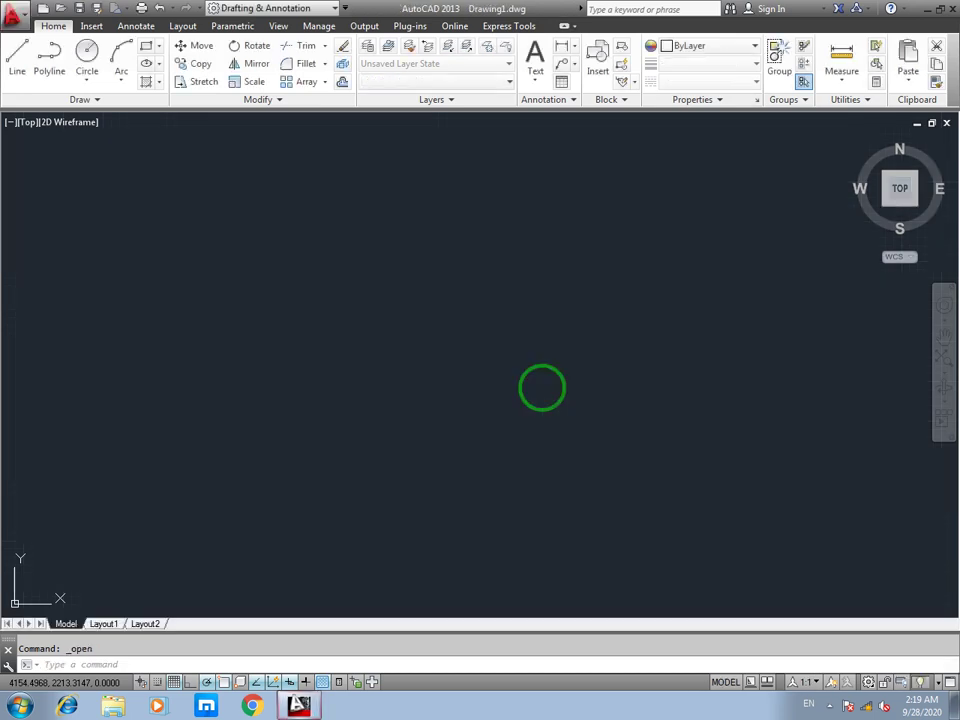